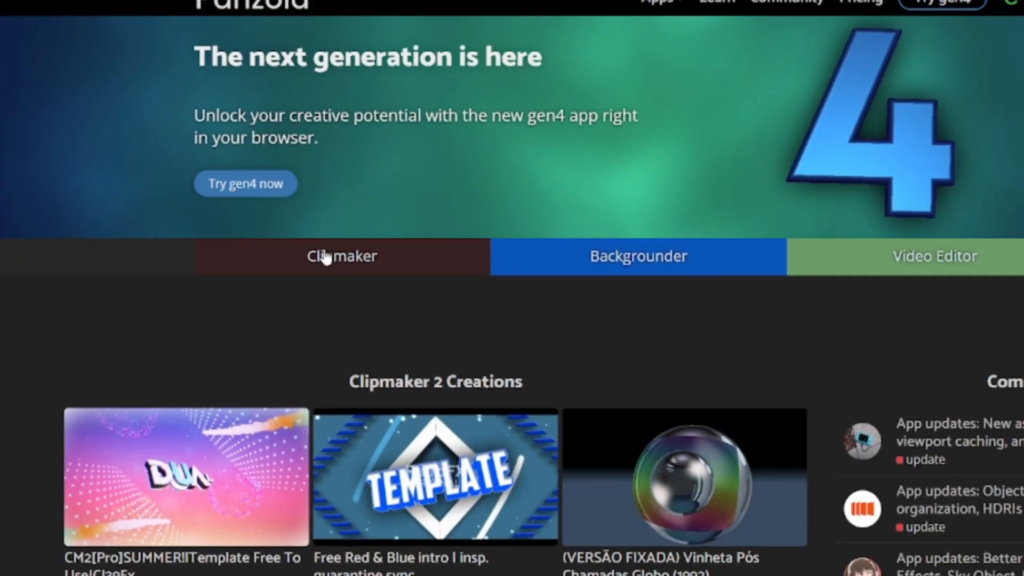
- Open the Clipmaker tool on the Panzoid site and add a 3D Text object to the empty scene
click(326, 257)
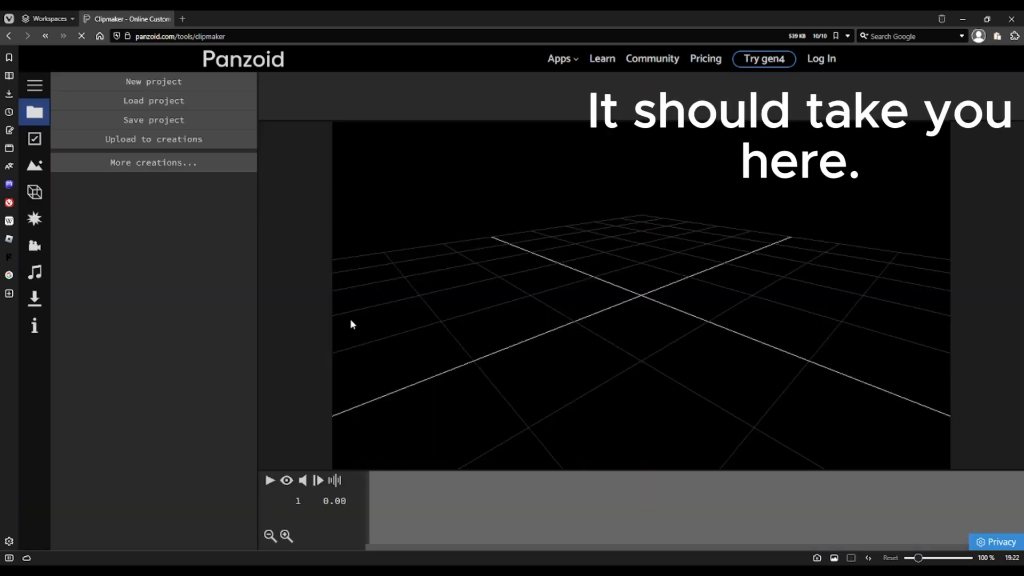
drag(485, 268, 576, 246)
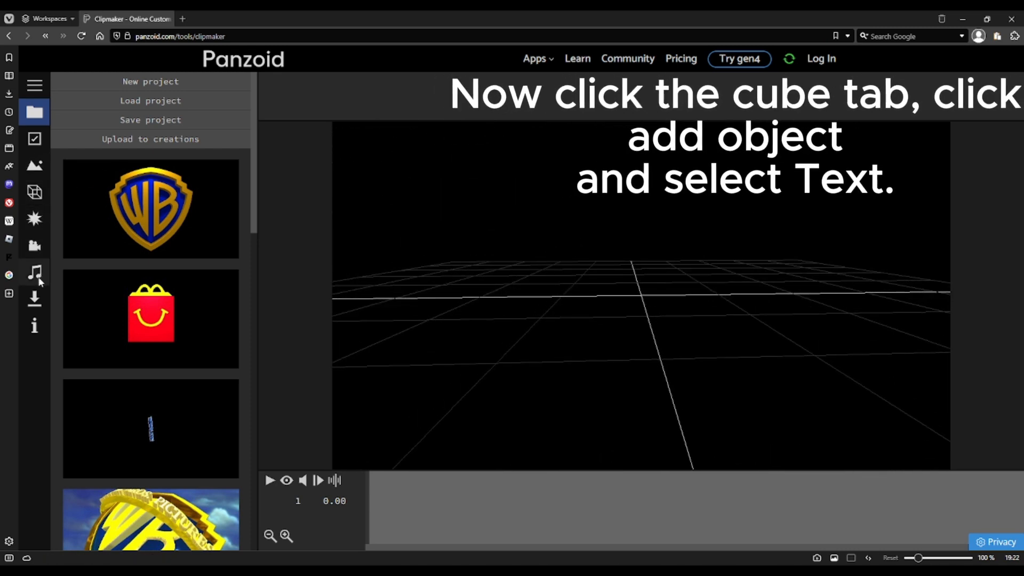
click(33, 191)
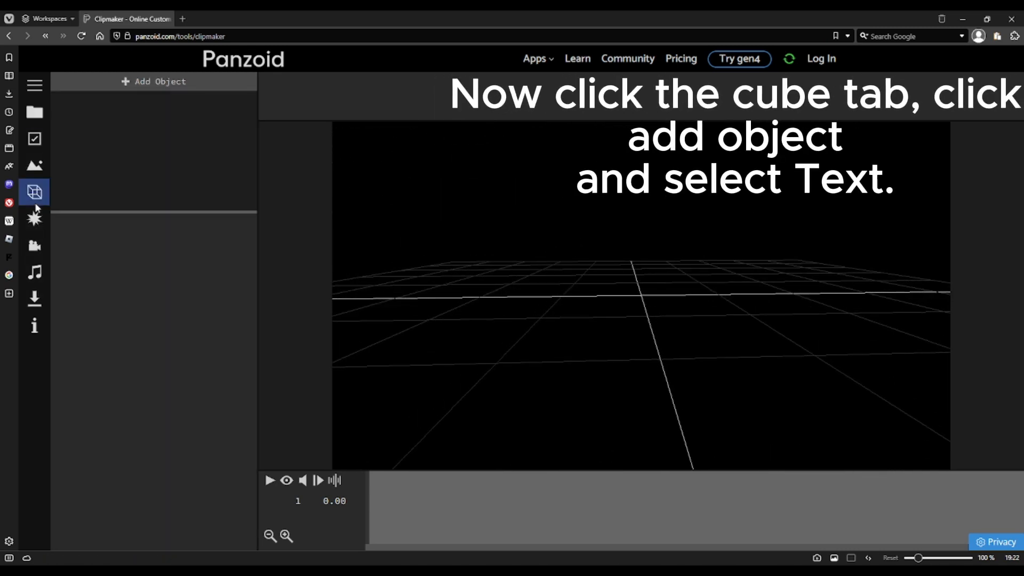
click(109, 80)
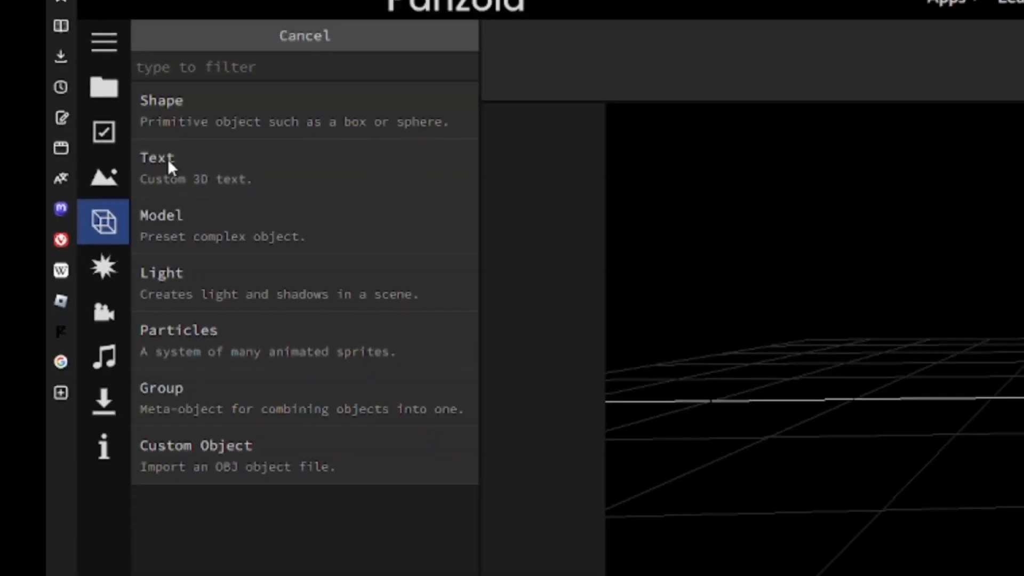
click(275, 160)
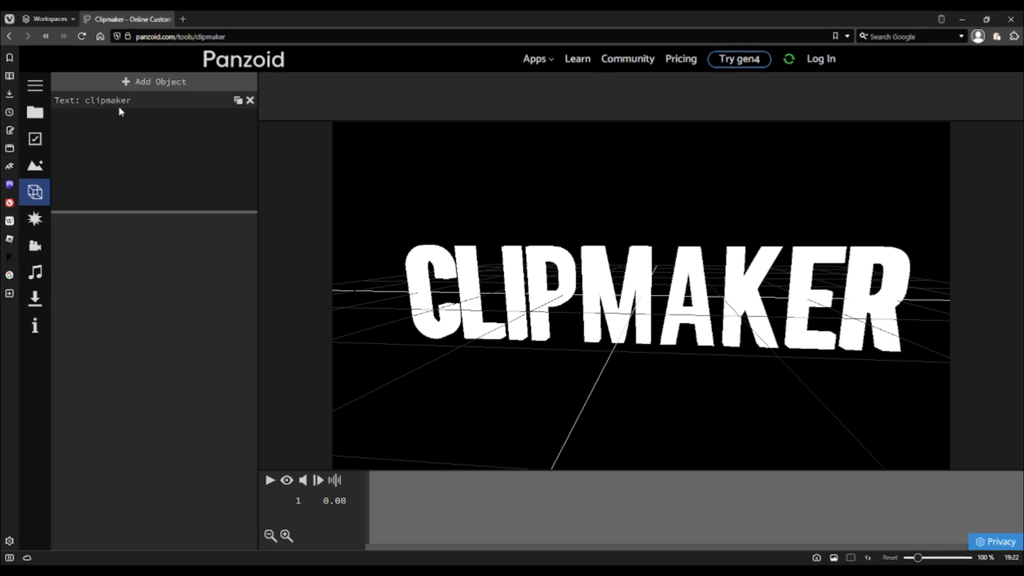
- Replace the default wording of the 3D text object with a sample first name
click(104, 104)
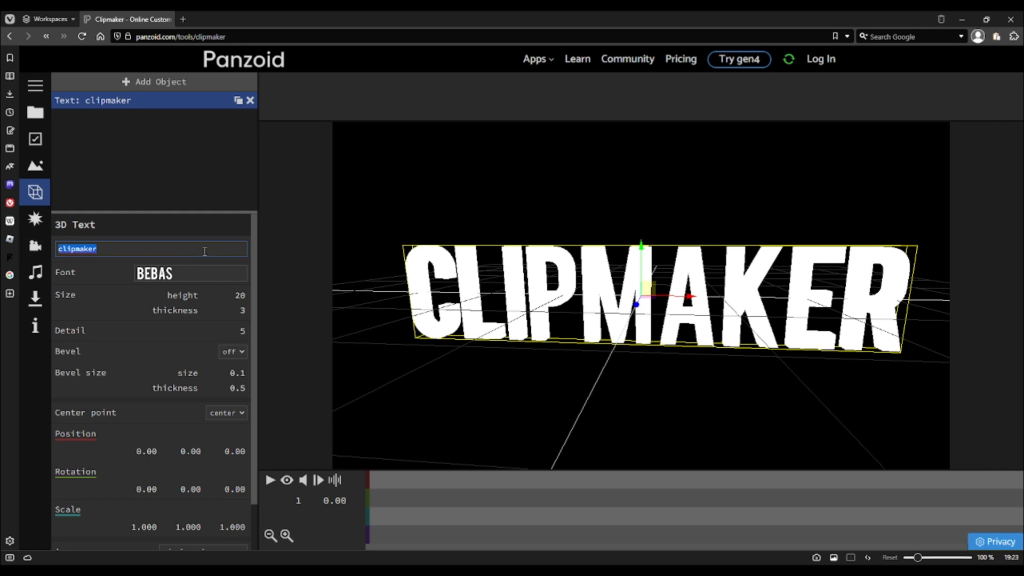
text(P)
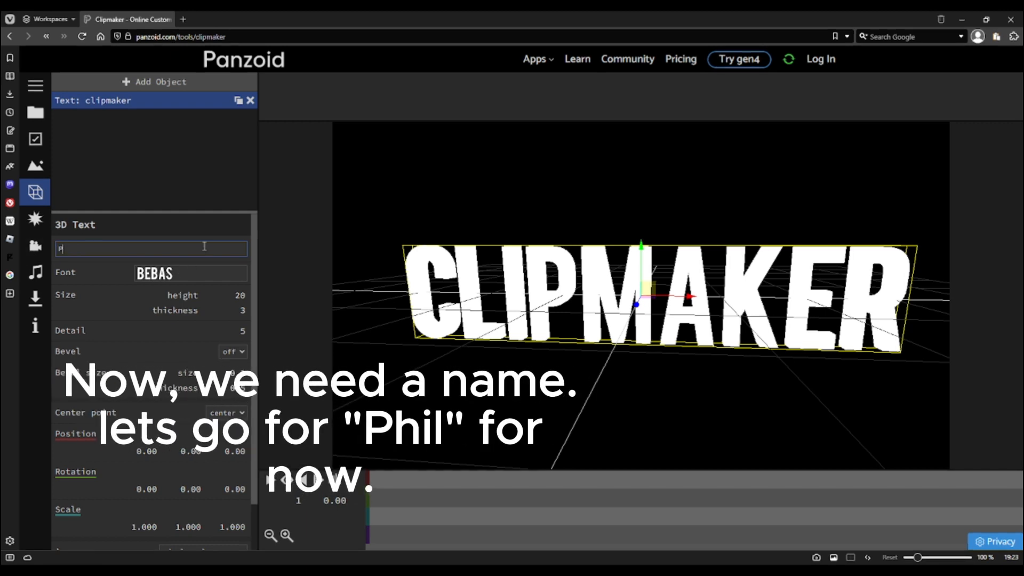
text(hil)
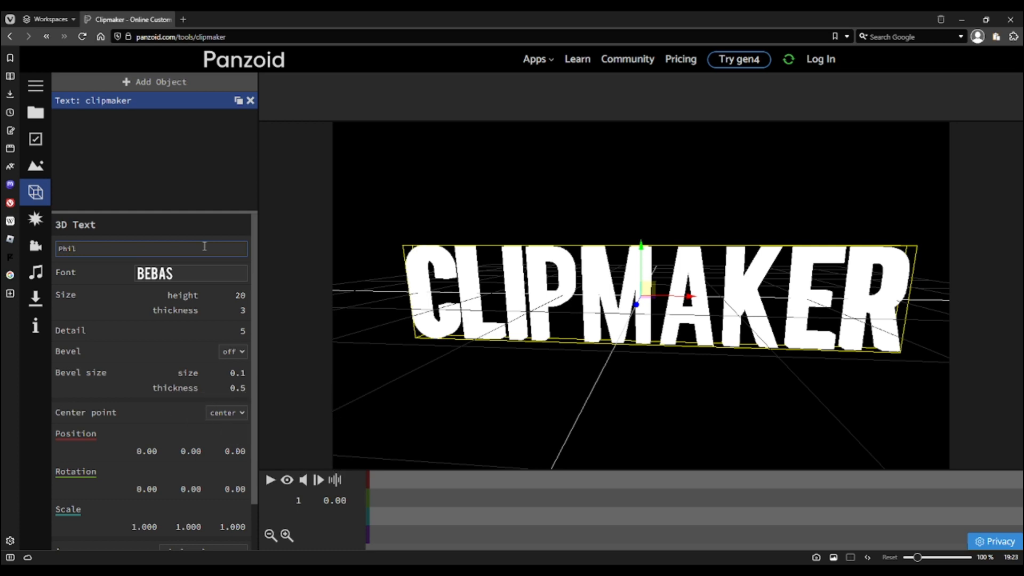
key(Return)
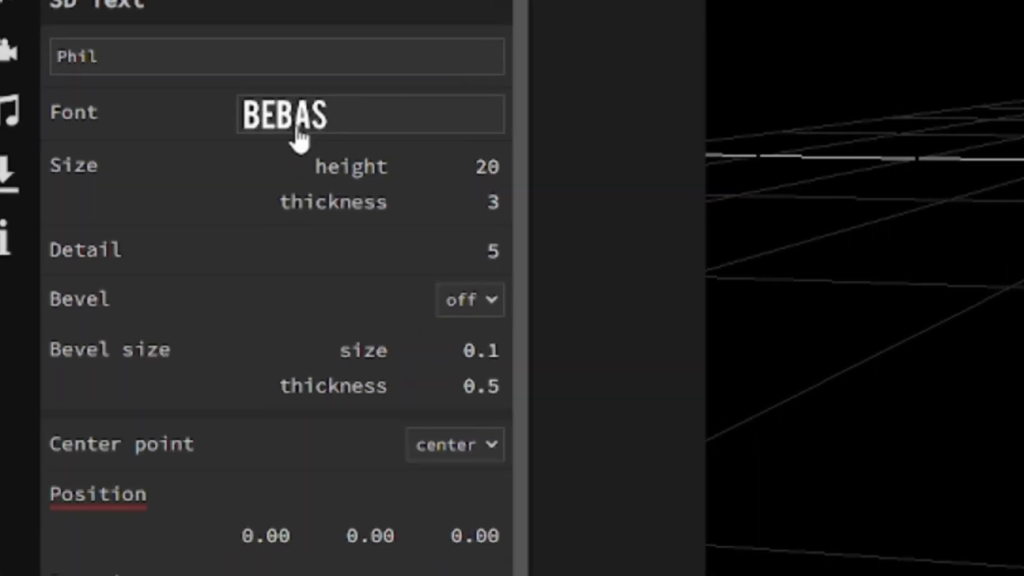
- Set the 3D text's font to arual, shorten its wording to P and check it in the camera view
click(159, 276)
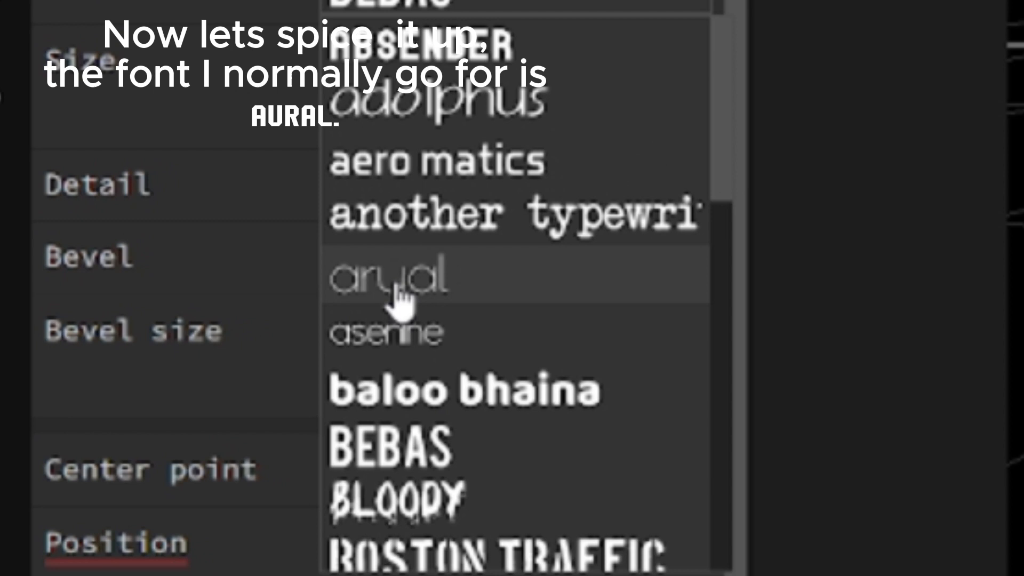
click(416, 245)
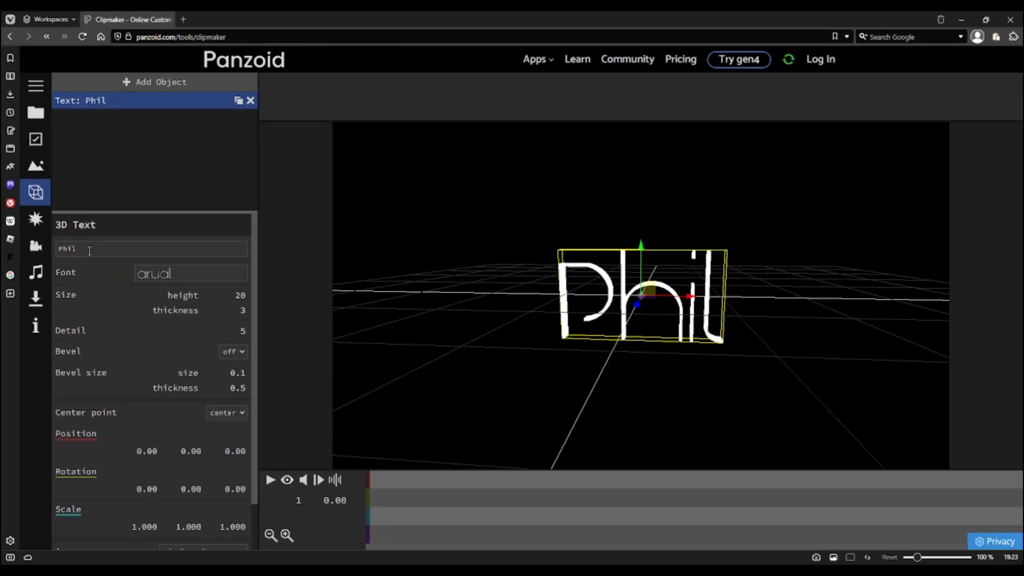
key(Return)
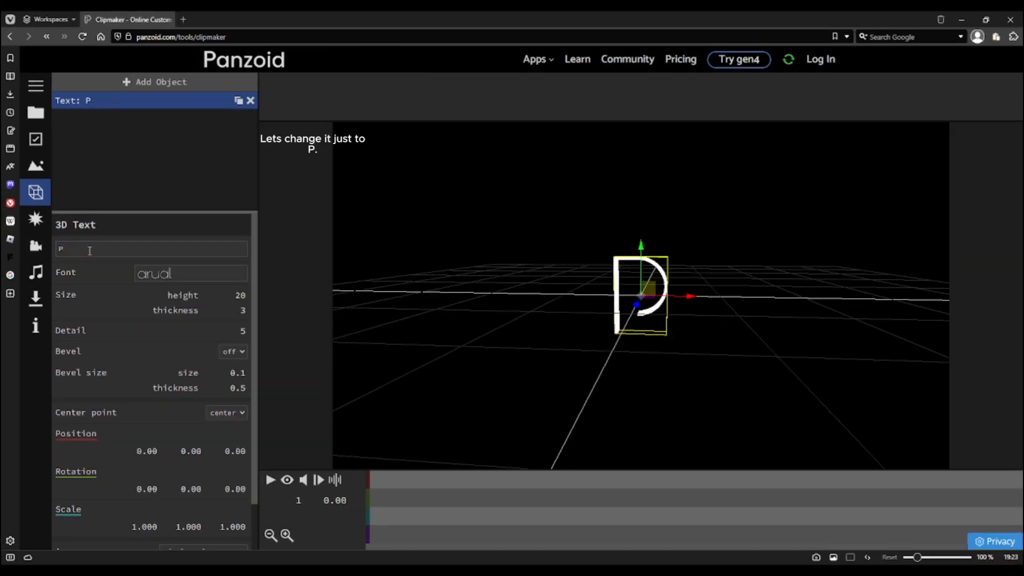
mouse_move(561, 302)
mouse_down()
mouse_move(577, 279)
mouse_move(571, 293)
mouse_up()
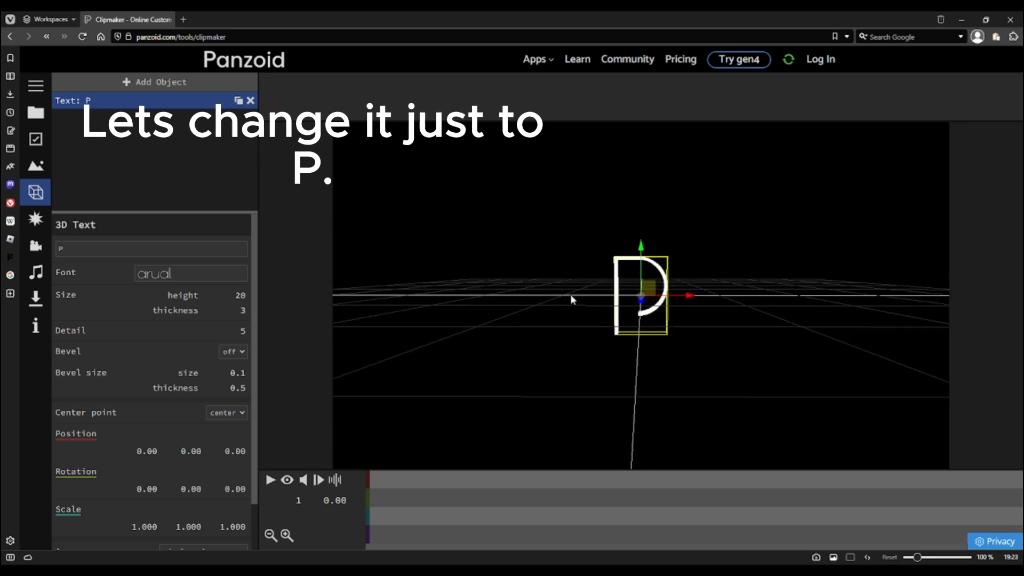
click(287, 480)
click(287, 481)
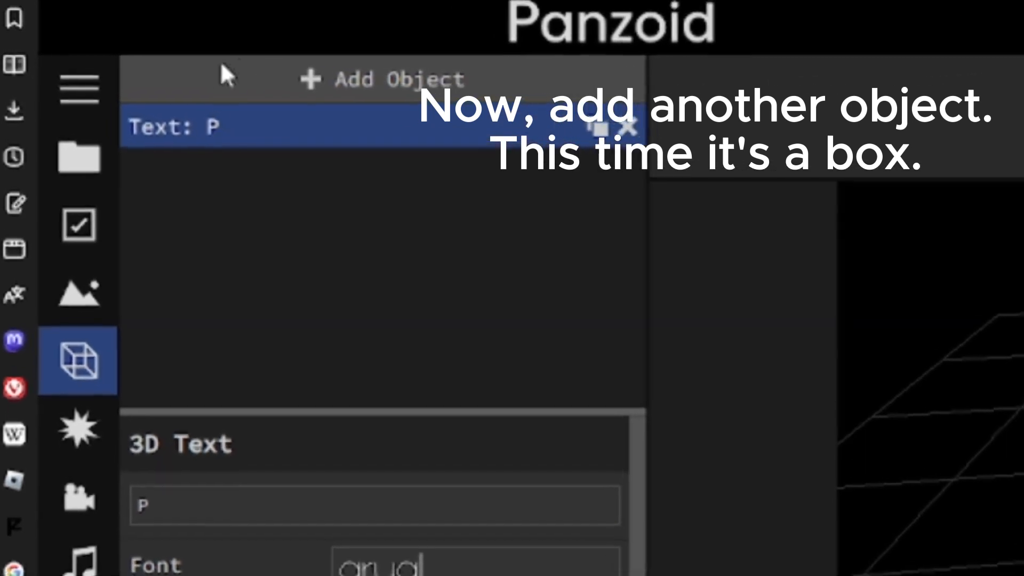
- Add a Box shape to the scene alongside the letter P
click(275, 81)
click(175, 177)
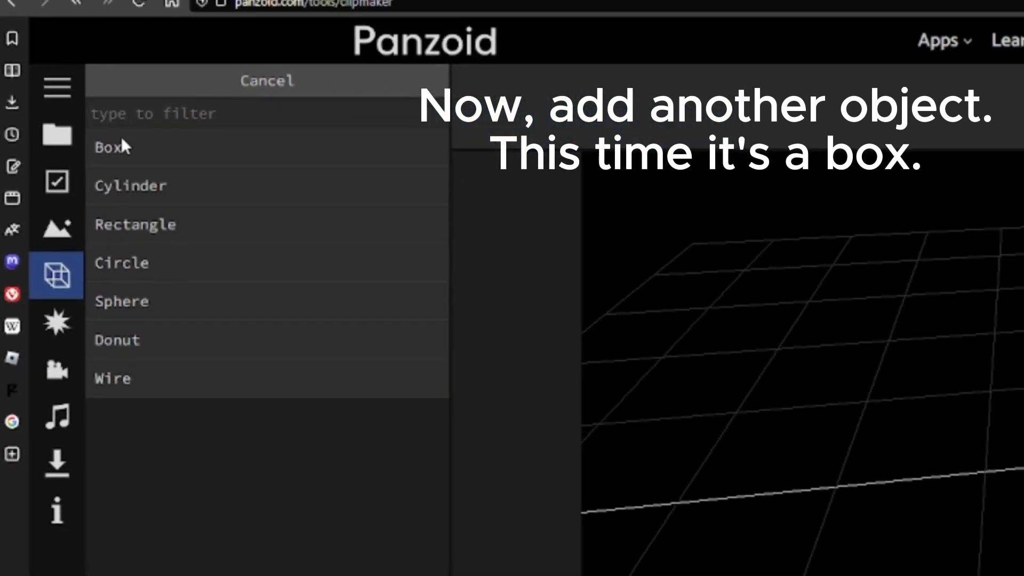
click(122, 141)
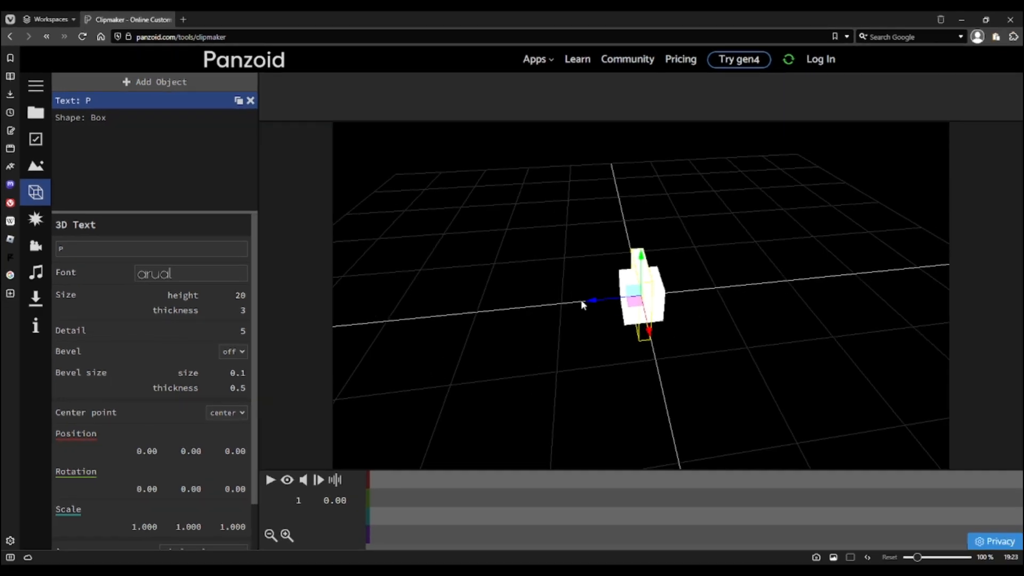
mouse_move(589, 305)
mouse_down()
mouse_move(645, 303)
mouse_move(574, 307)
mouse_up()
- Move the box behind the P to about -27.04 on Z and scale it to about 3.750 by 4.125 in X and Y
click(128, 118)
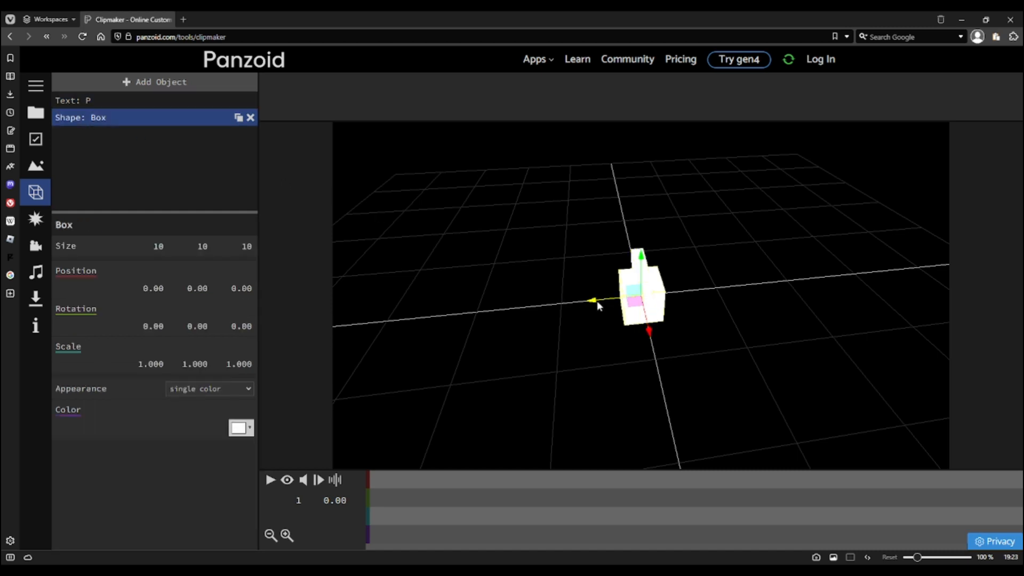
drag(598, 305, 690, 311)
drag(291, 394, 627, 360)
drag(152, 364, 1007, 353)
drag(584, 380, 599, 301)
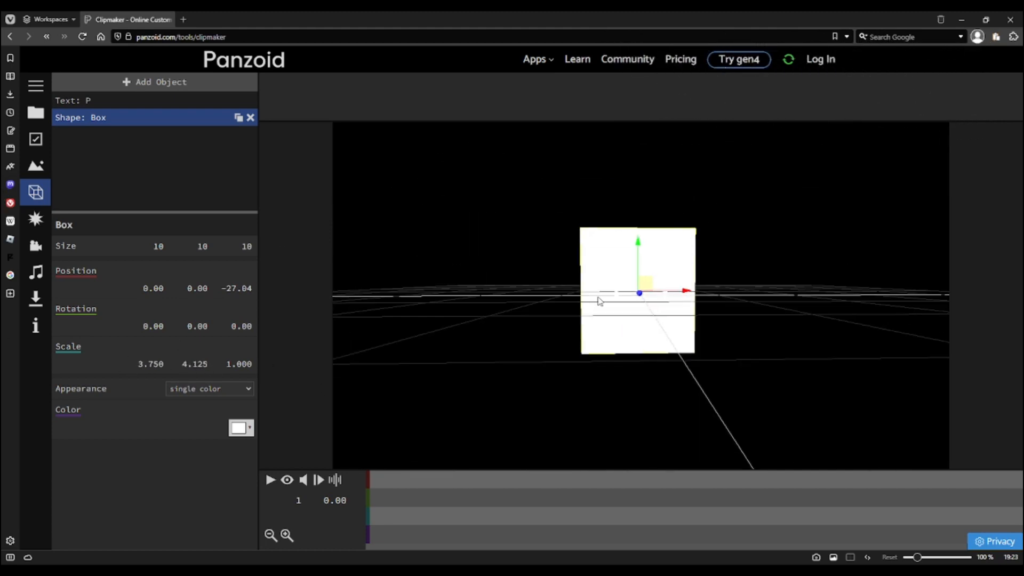
click(287, 480)
click(288, 481)
- Change the box's single color to black
drag(355, 375, 285, 464)
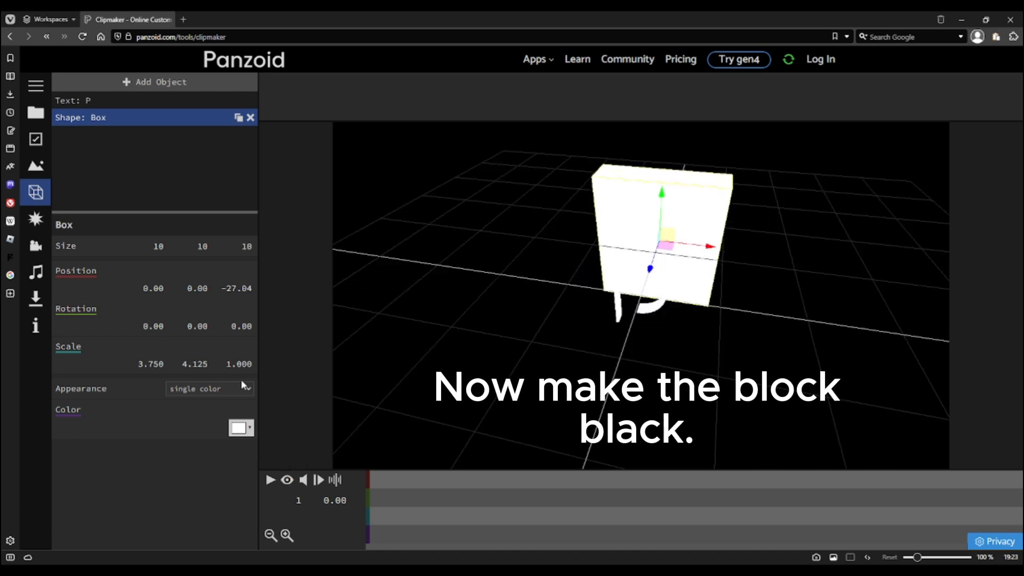
click(239, 429)
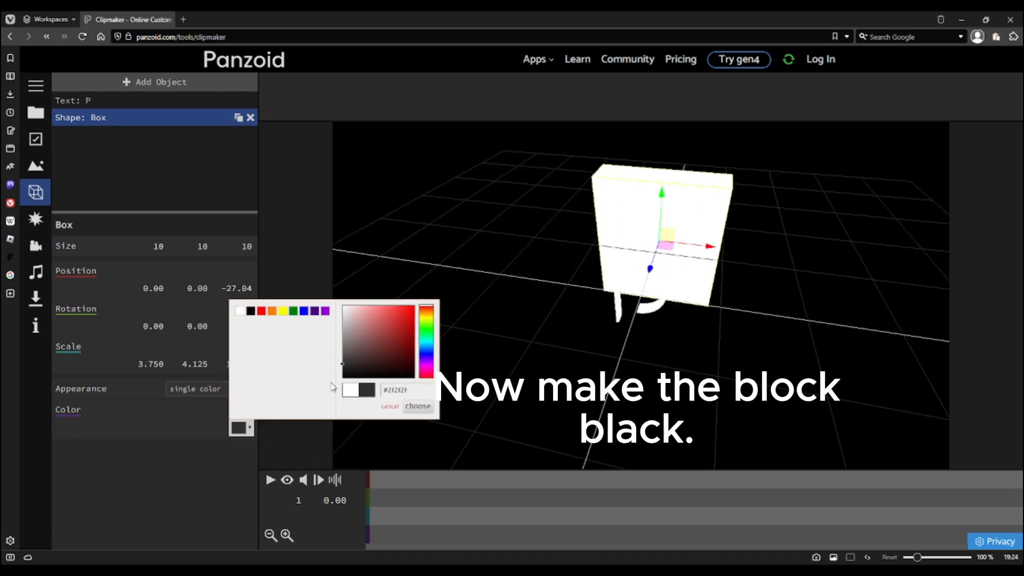
drag(332, 387, 318, 413)
click(418, 406)
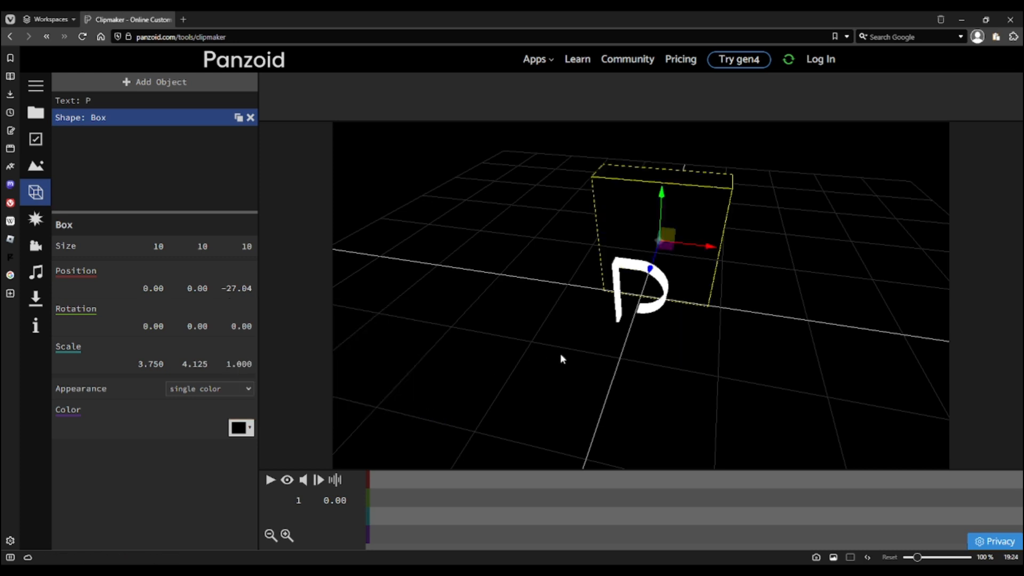
- Move the box in front of the P to about 12.39 on Z and check in the camera view that it covers the letter
drag(560, 353, 516, 395)
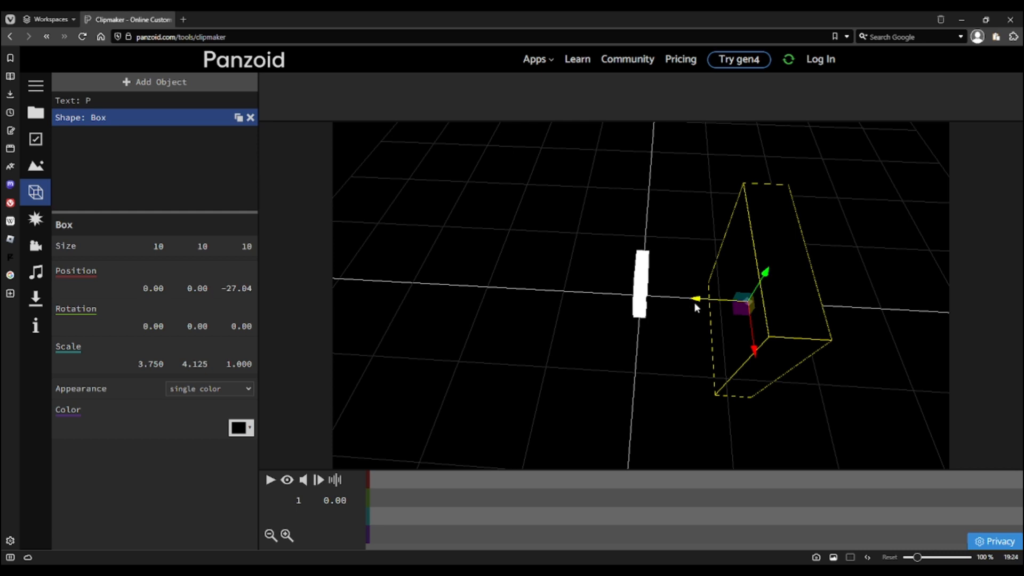
drag(696, 299, 542, 297)
click(292, 481)
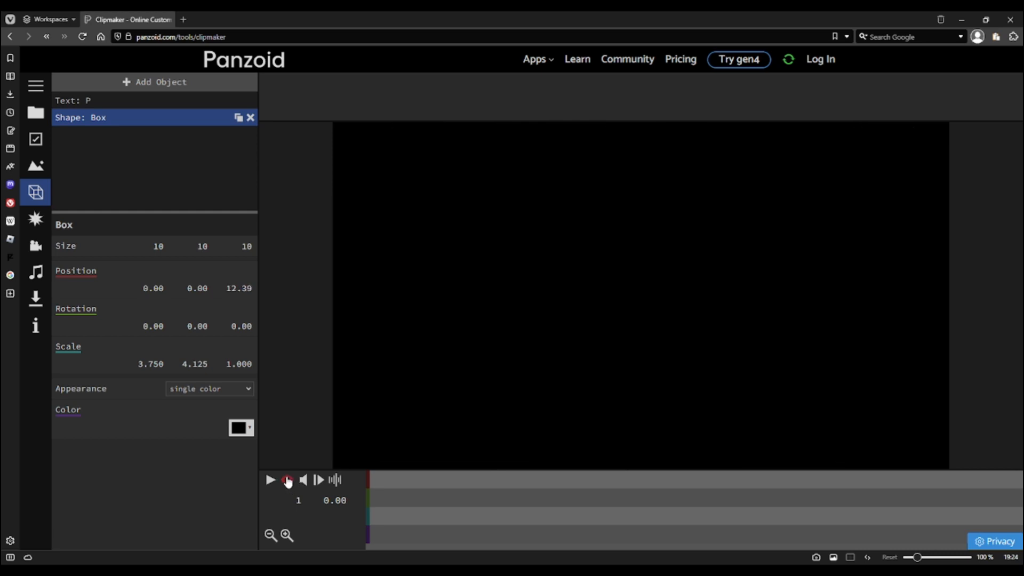
click(288, 482)
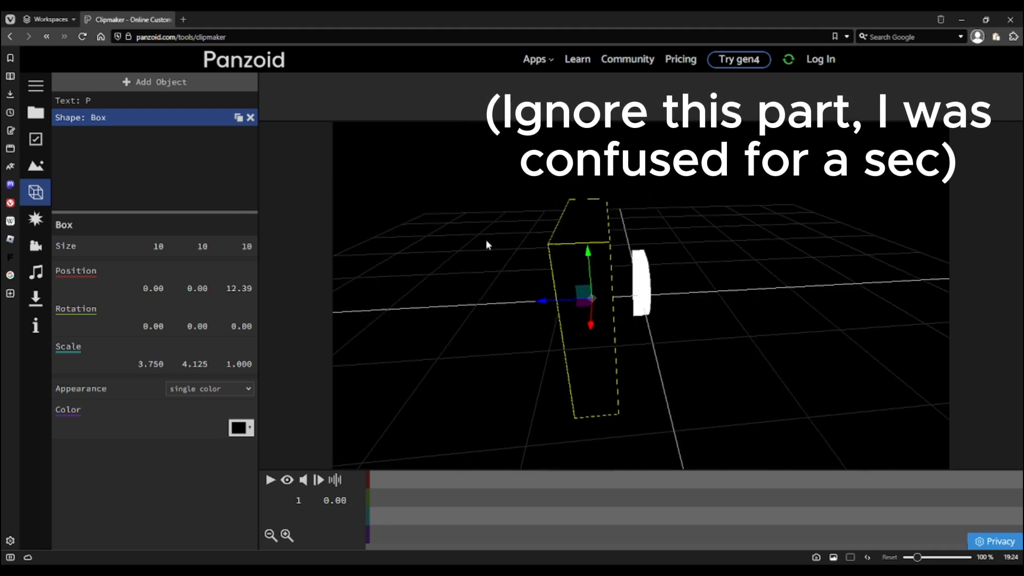
- At frame 20, pull the box back behind the P to about -14.04 on Z and add a position keyframe
click(442, 500)
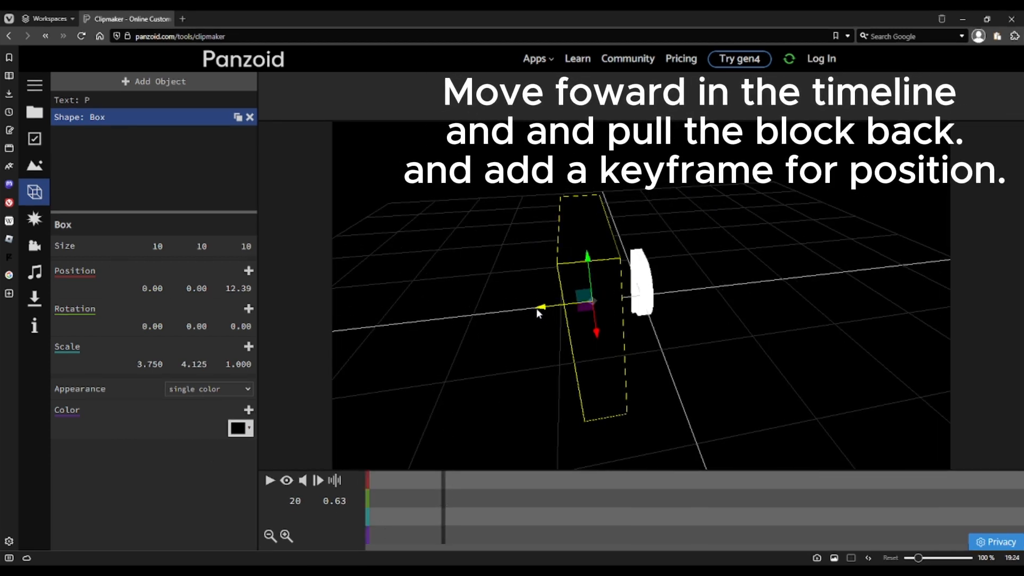
drag(537, 308, 657, 299)
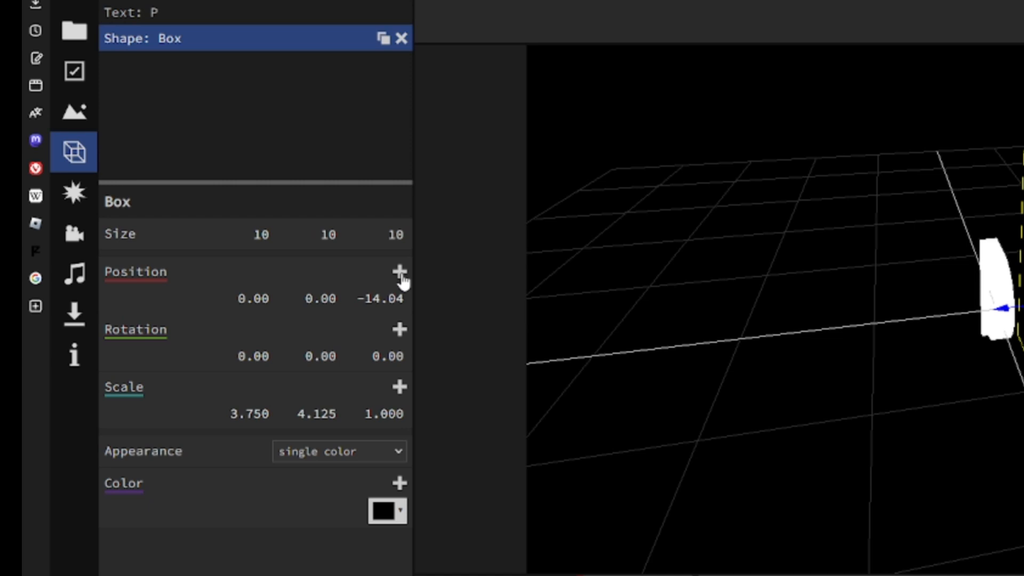
click(400, 273)
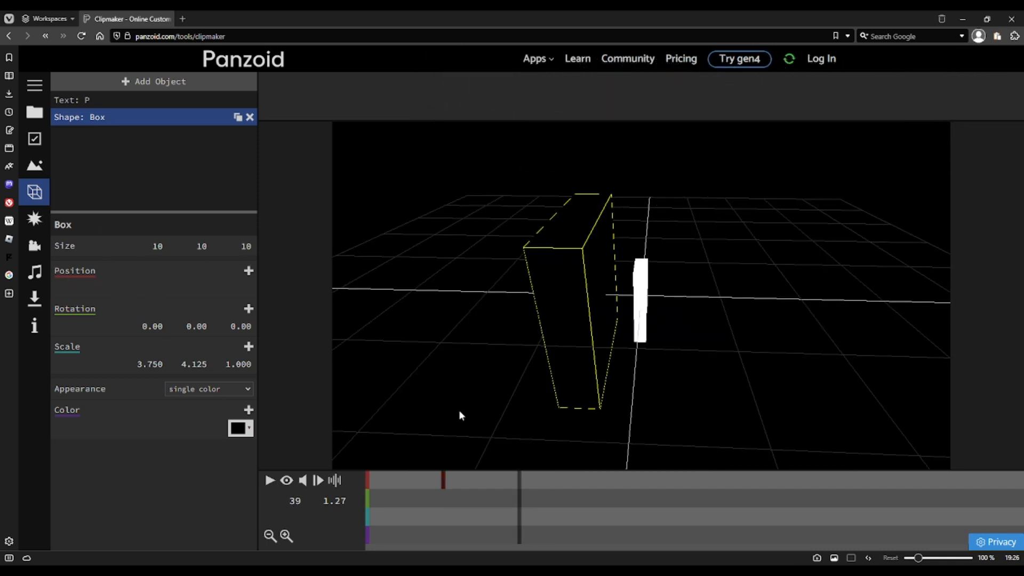
- Add a position keyframe for the box at frame 39 and move it in front of the P to about 10.77 on Z
click(249, 270)
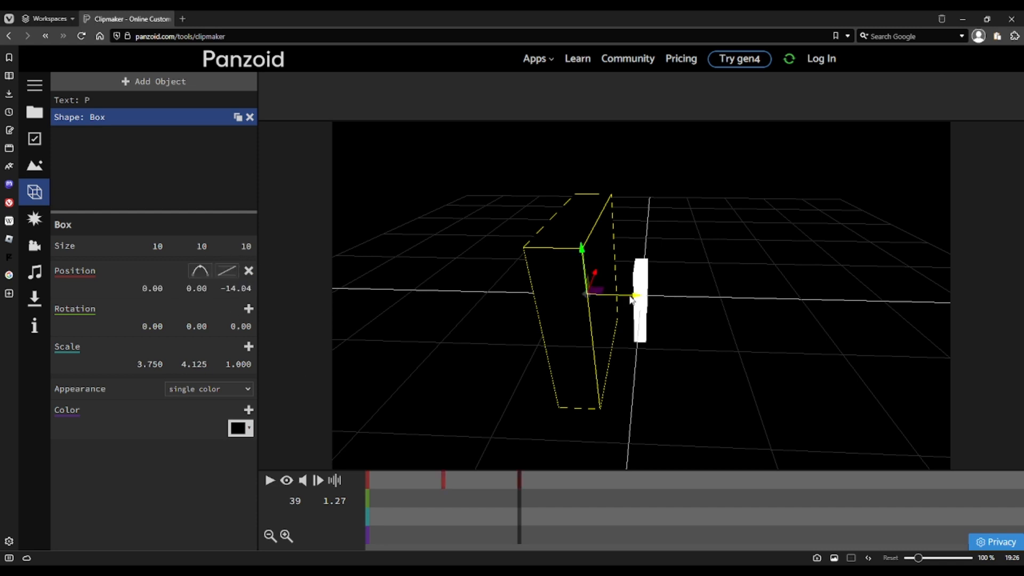
drag(630, 299, 726, 302)
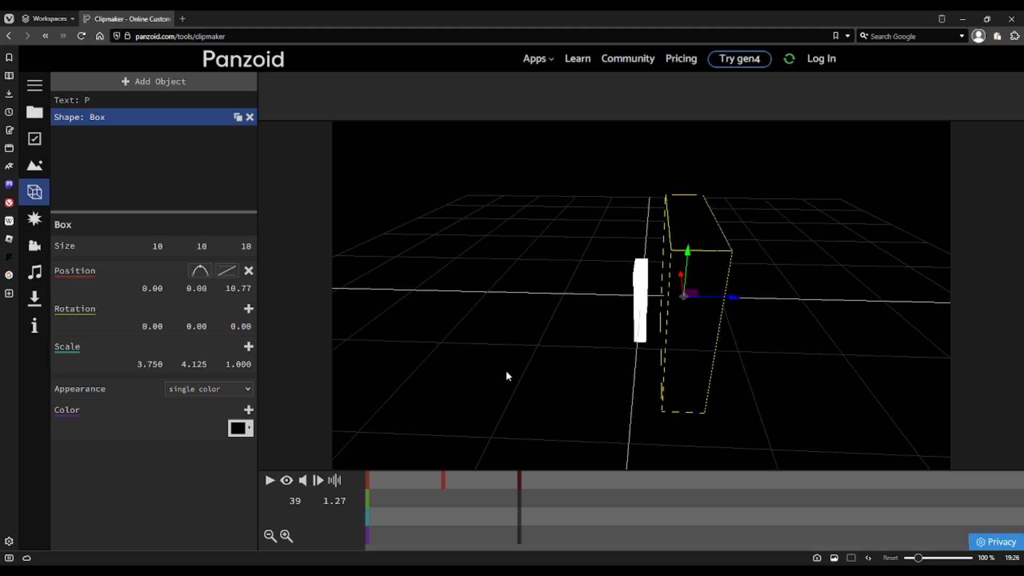
- Play back the box animation over the P in the camera view, pause it and return to the editing view
drag(507, 376, 238, 501)
click(286, 482)
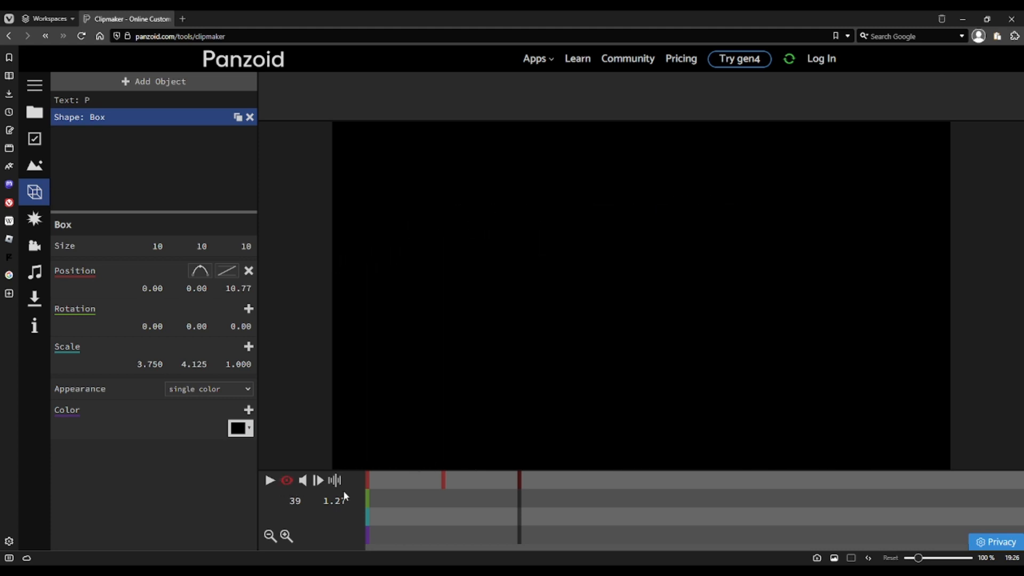
key(space)
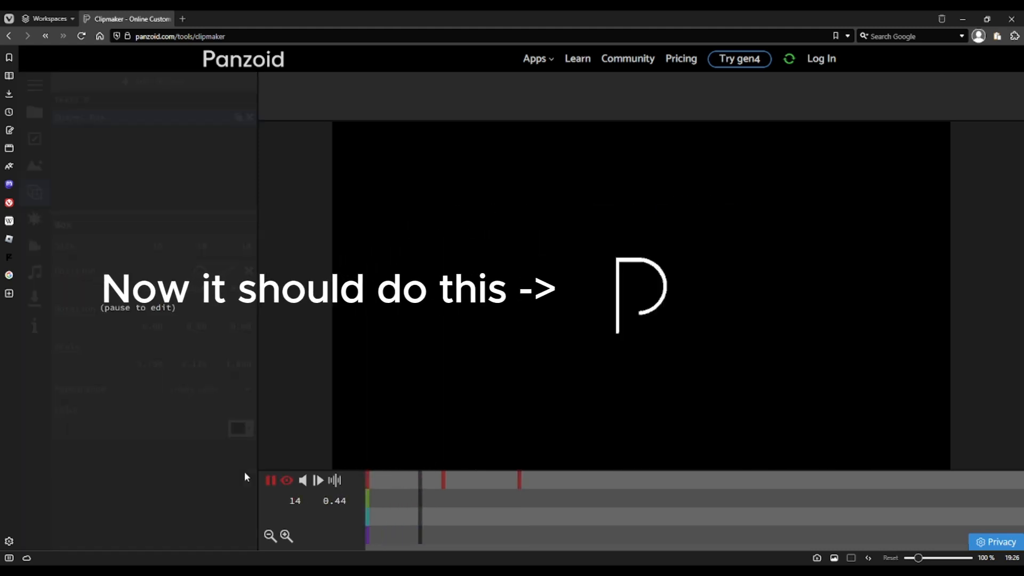
key(space)
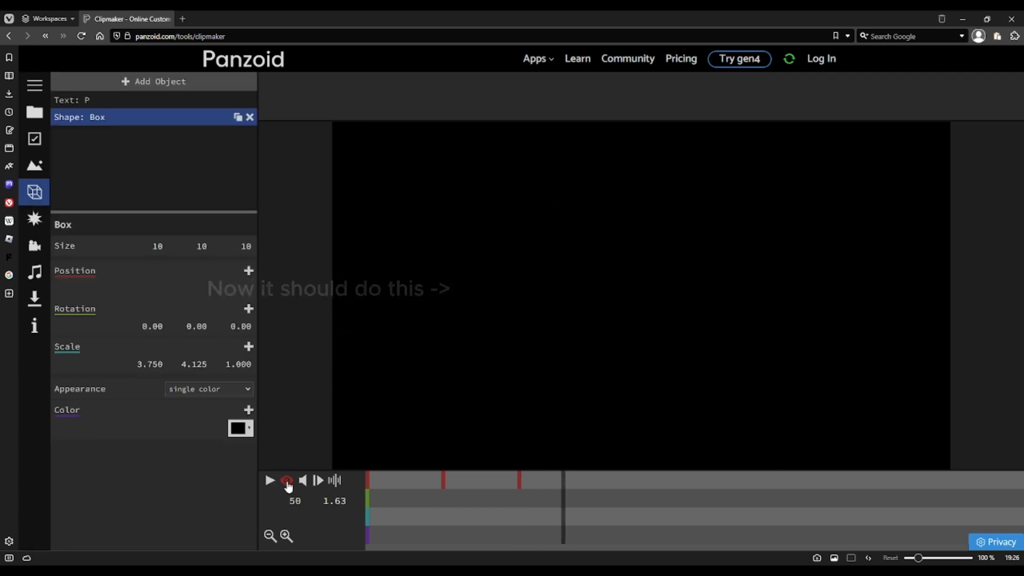
click(286, 481)
- Return the timeline to the first frame
drag(416, 379, 608, 305)
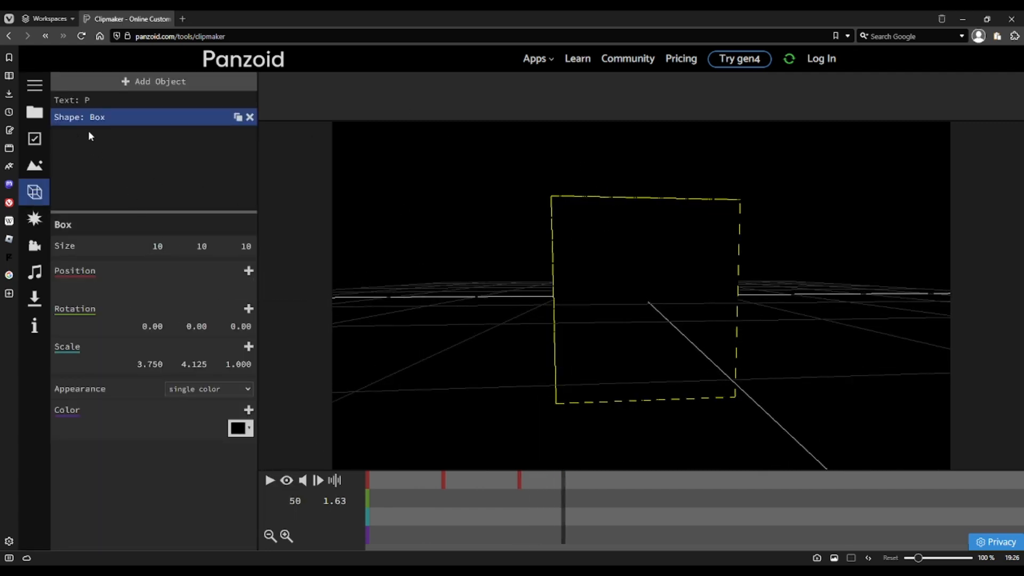
drag(533, 214, 383, 217)
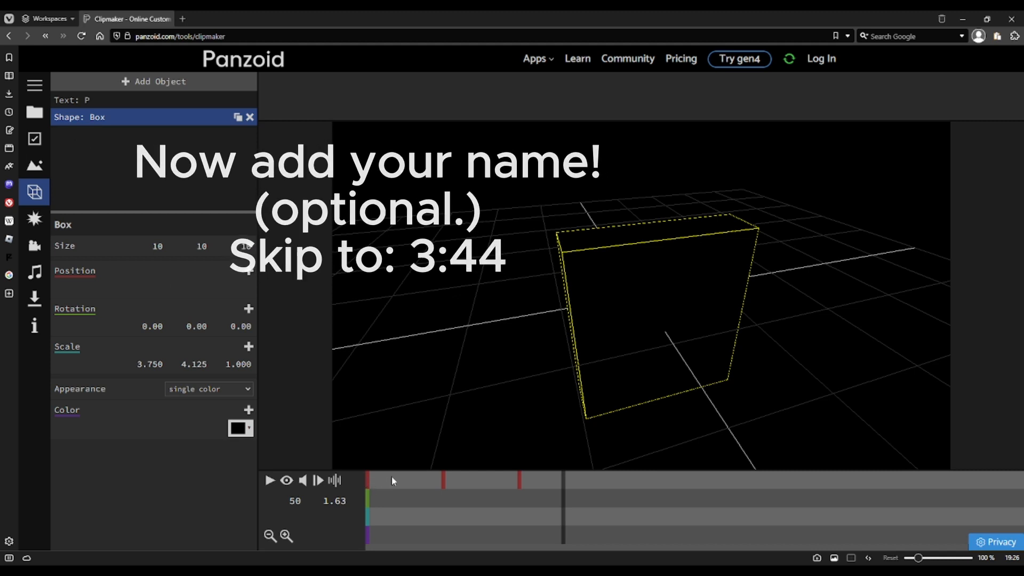
drag(392, 477, 332, 477)
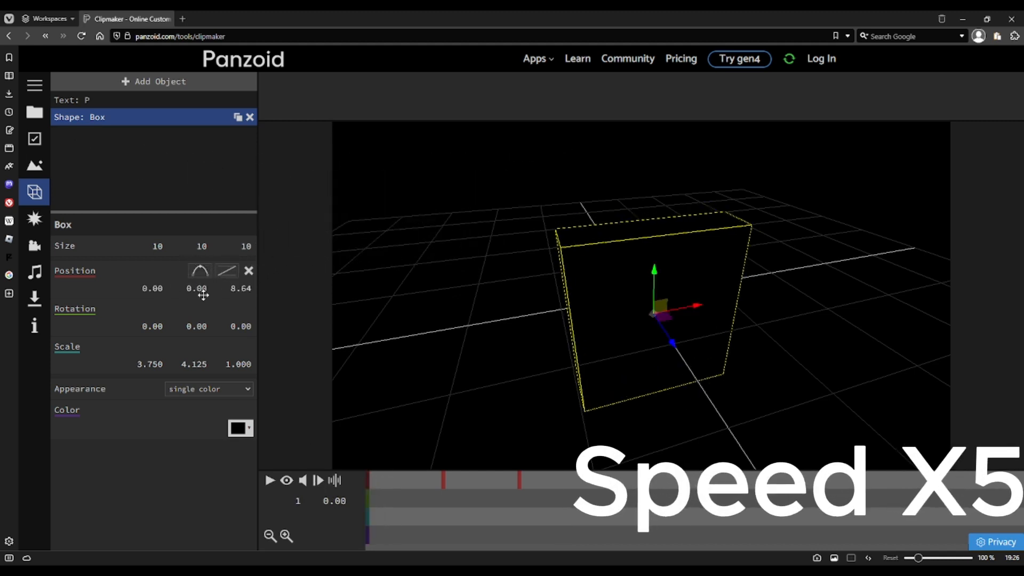
- Reduce the black box's Y scale to 3.581
drag(198, 365, 147, 372)
drag(545, 287, 640, 331)
- Add a 3D text object and move it below the P to about -35.14 on Y
click(73, 82)
click(80, 101)
click(85, 134)
drag(642, 252, 643, 352)
drag(507, 320, 480, 296)
drag(641, 396, 634, 360)
- Enter the logo's name as the new object's text and choose the BEBAS font
text(Phil)
click(160, 274)
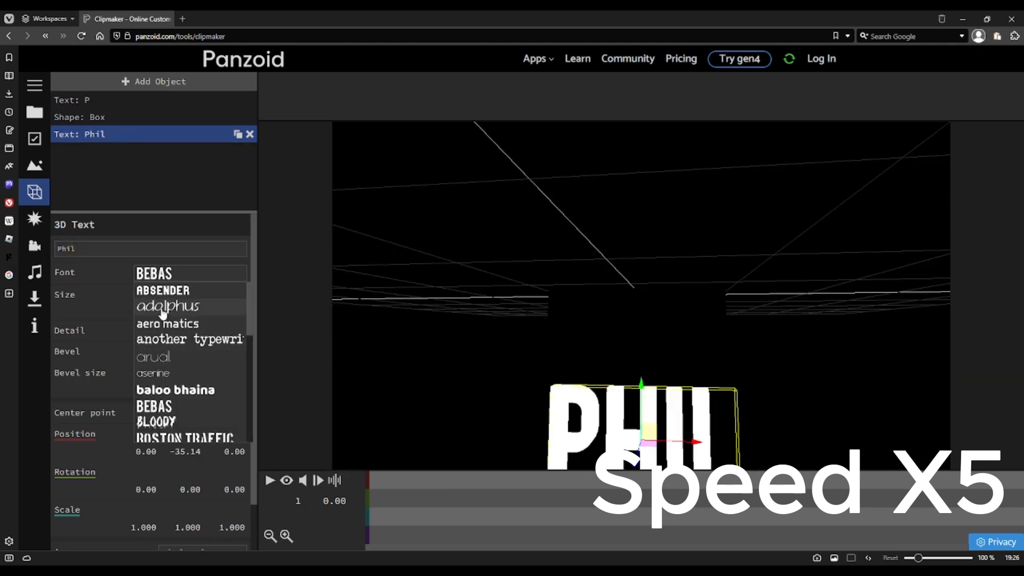
click(161, 409)
- Shrink the name text to a scale of about 0.429 on X and 0.276 on Y, and raise it to about -22.63 on Y
scroll(491, 320, down, 4)
mouse_move(493, 320)
mouse_down()
mouse_move(455, 402)
mouse_move(489, 304)
mouse_up()
drag(145, 528, 35, 537)
drag(144, 528, 96, 529)
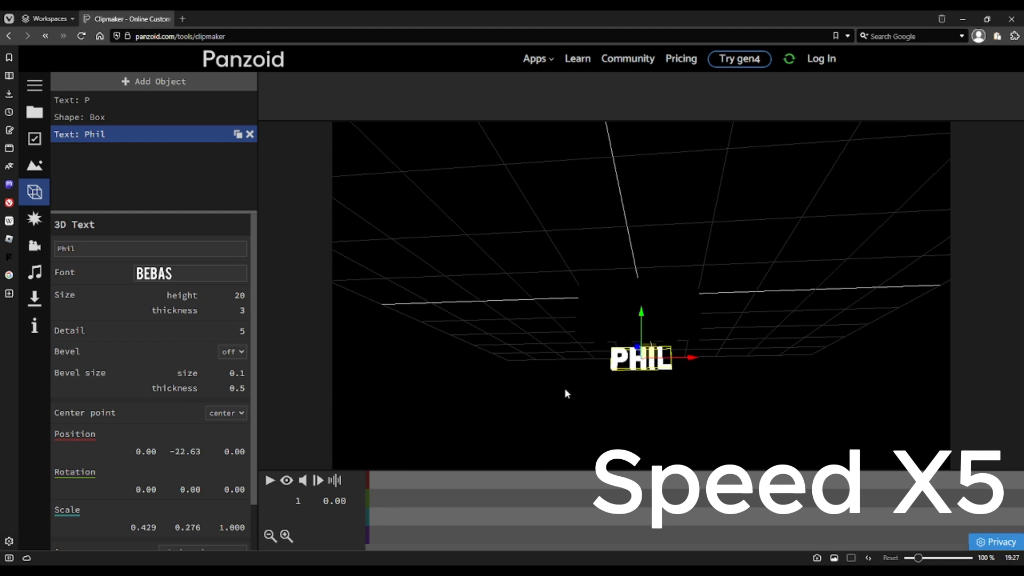
- Check the name text in the camera view and reposition it to about -29.00 on Y and 13.02 on Z
click(287, 481)
click(286, 482)
drag(641, 314, 641, 334)
drag(533, 395, 499, 384)
drag(480, 405, 555, 400)
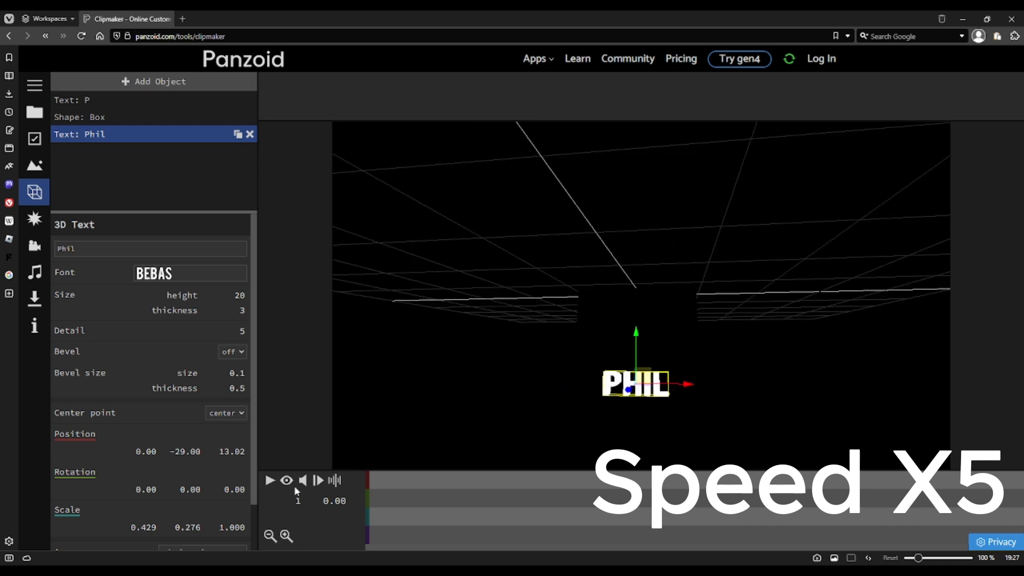
- Play back the animation with the name text, checking it briefly in the camera view, and pause it
click(271, 481)
click(286, 482)
click(287, 481)
click(270, 481)
drag(512, 224, 391, 370)
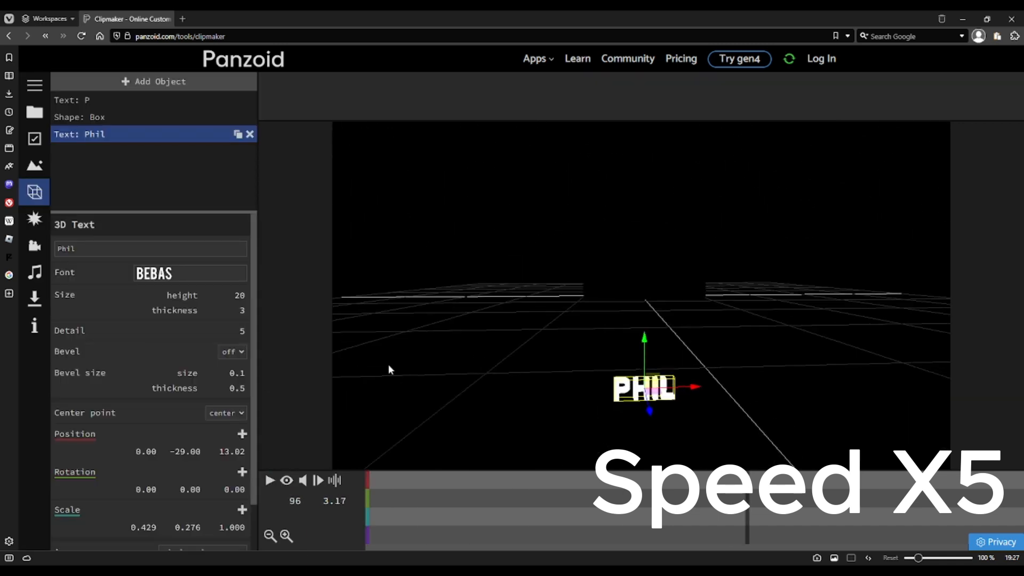
- Duplicate the animated black box and check the copy's motion at frame 25
click(229, 117)
click(238, 119)
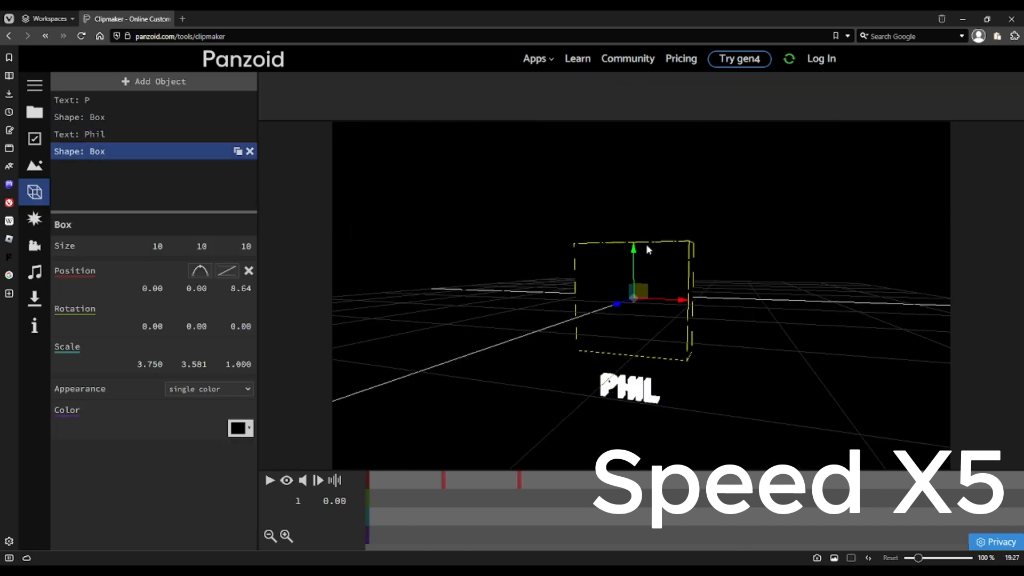
click(463, 489)
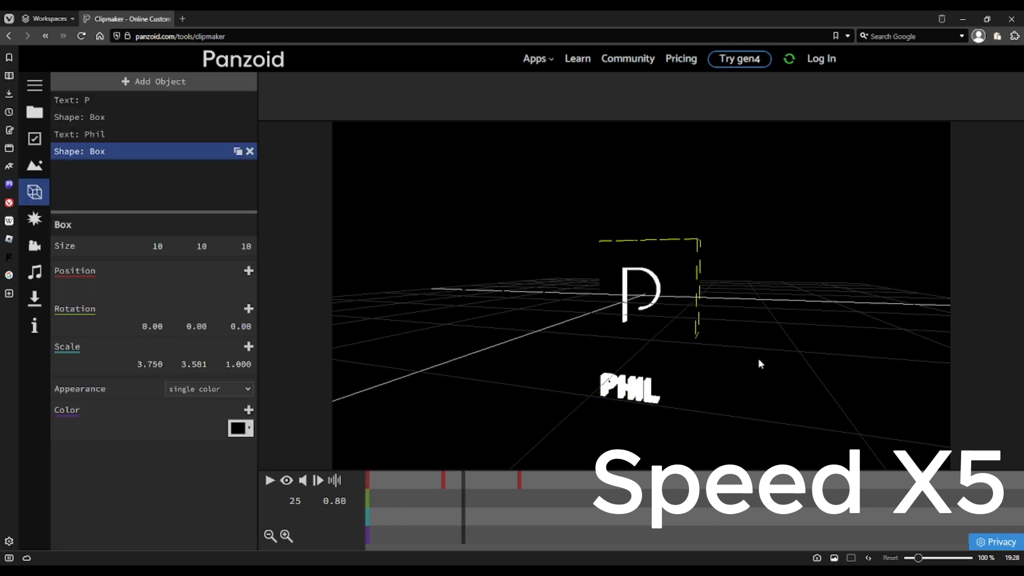
drag(761, 364, 683, 312)
- Delete the duplicate box's position keyframes at frames 39 and 20
click(367, 501)
click(520, 480)
click(249, 271)
click(443, 479)
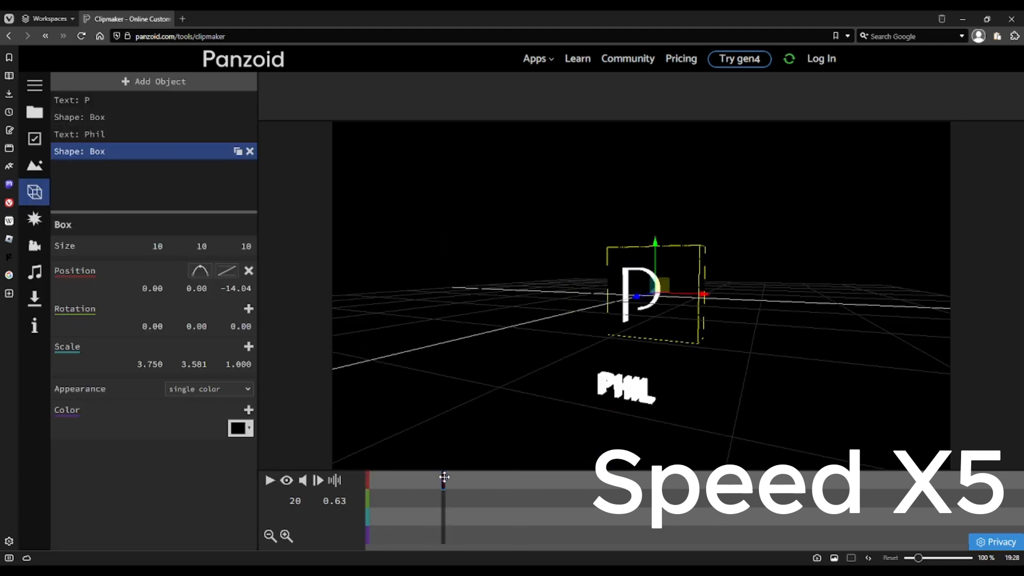
click(249, 271)
- Move the duplicate box down over the name text, to about -30.27 on Y and 21.61 on Z
drag(453, 331, 411, 315)
drag(442, 500, 460, 485)
drag(486, 320, 410, 336)
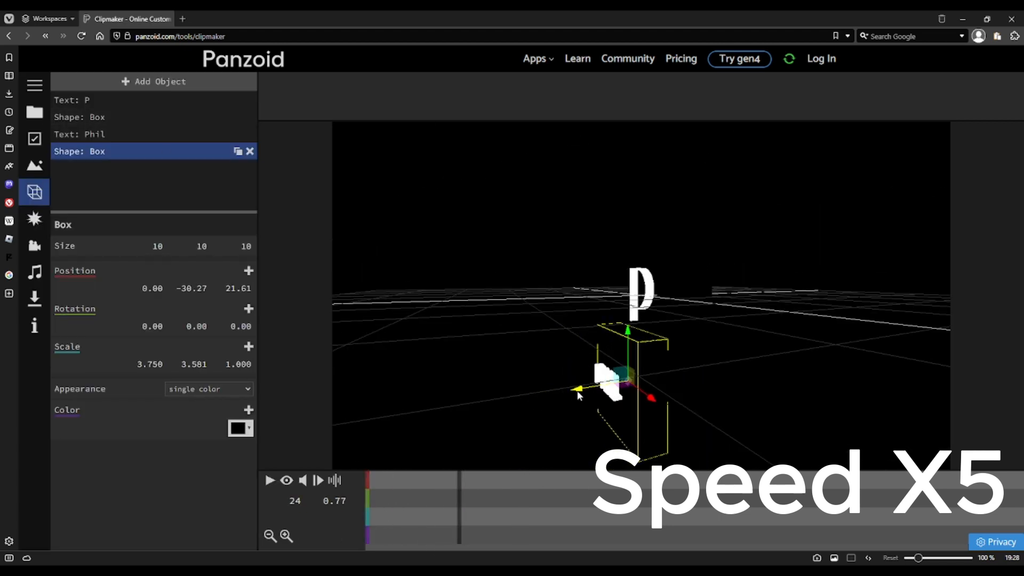
- At frame 24, pull the duplicate box behind the name text to about 2.82 on Z and add a position keyframe
drag(577, 391, 624, 386)
drag(525, 398, 622, 360)
click(249, 271)
drag(474, 326, 414, 373)
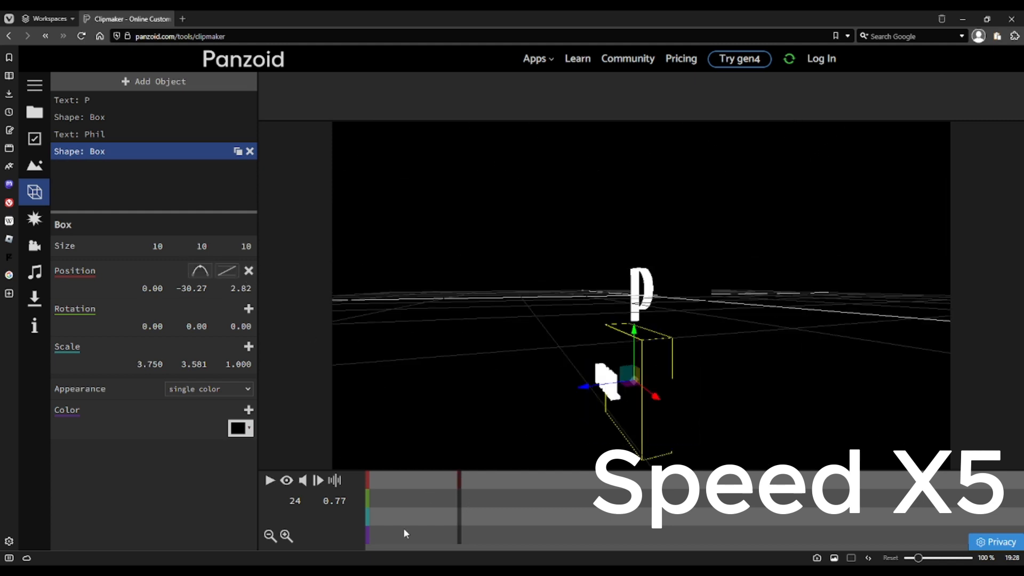
- Play the animation from the first frame in the editing and camera views, pause it, and return to the editing view
drag(403, 527, 275, 493)
click(270, 481)
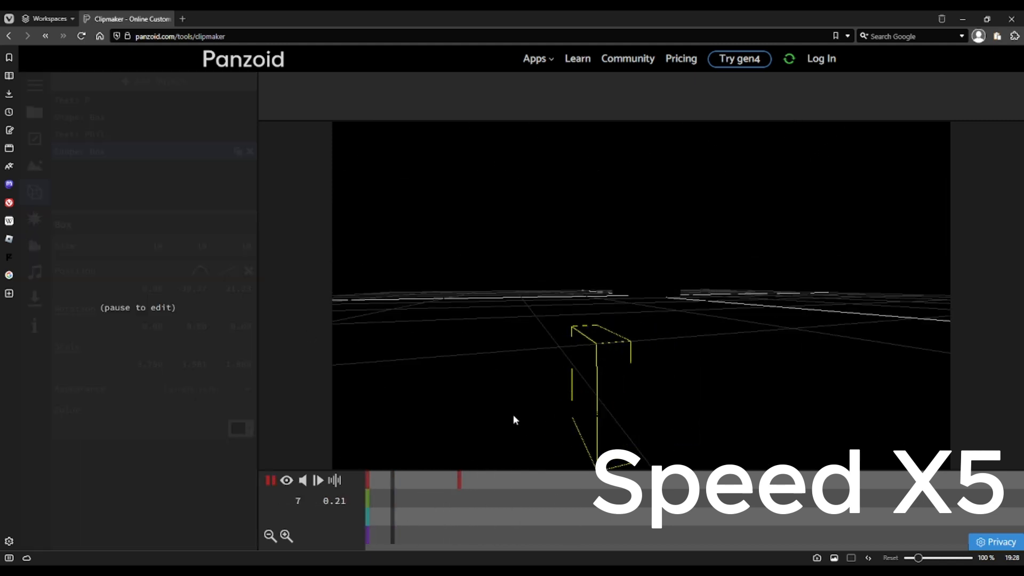
click(270, 480)
drag(397, 501, 341, 496)
click(286, 480)
click(271, 481)
click(271, 482)
click(286, 481)
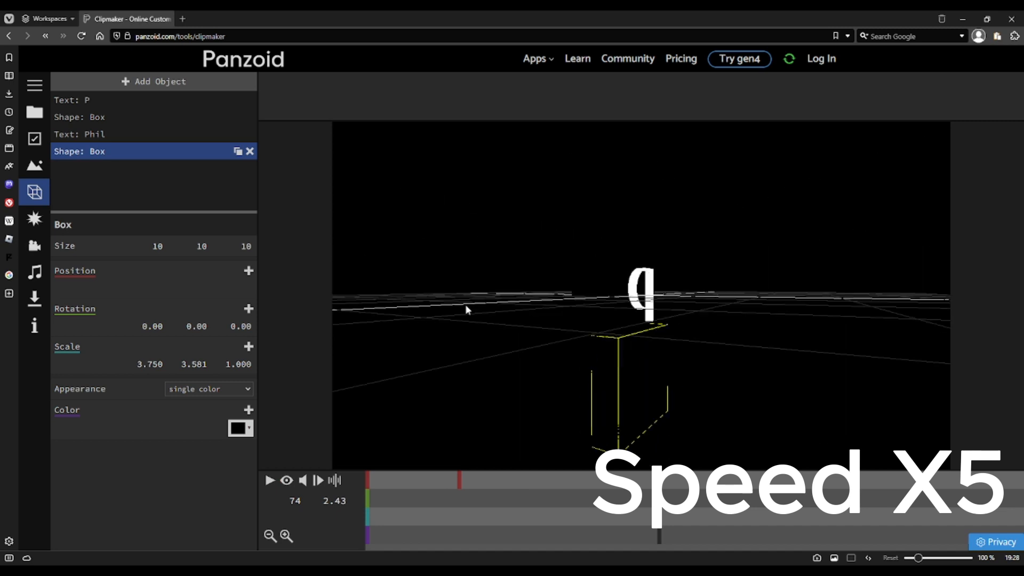
mouse_move(465, 304)
mouse_down()
mouse_move(436, 235)
mouse_move(458, 291)
mouse_up()
- Using the first box's last keyframe as timing reference, add a position keyframe to the duplicate box and move it in front of the name text
click(76, 102)
click(75, 117)
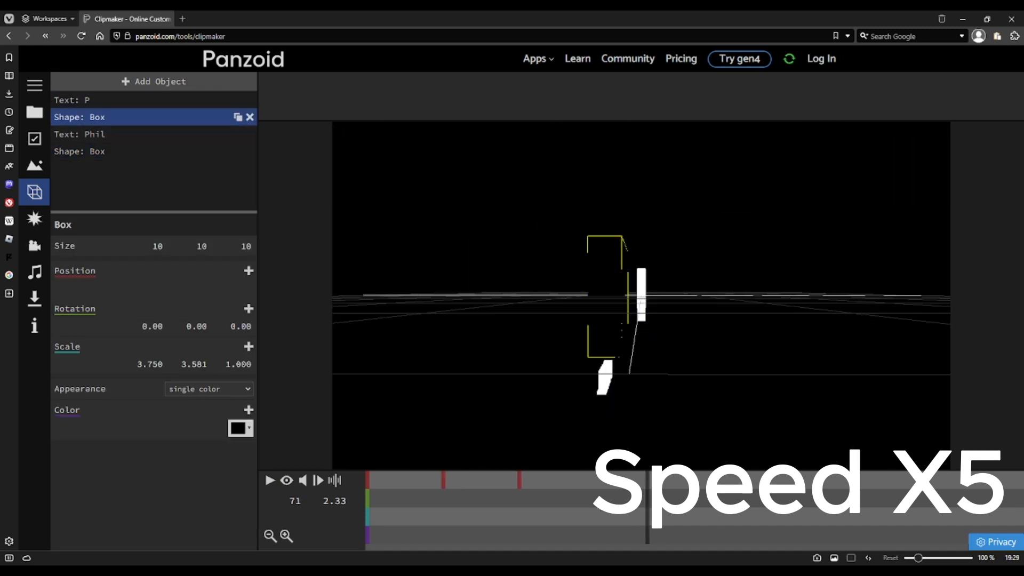
click(75, 151)
click(249, 272)
drag(589, 375, 534, 377)
- Rewind to the first frame, play back both box animations with a camera-view check, and pause
drag(518, 501, 357, 499)
drag(498, 283, 573, 259)
click(288, 482)
click(271, 481)
click(287, 481)
drag(433, 376, 431, 368)
key(space)
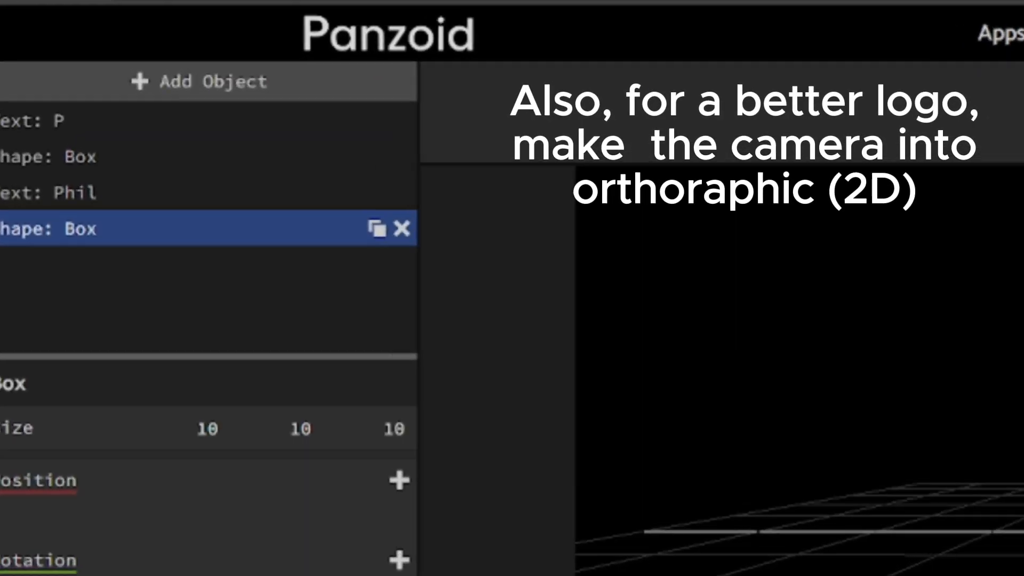
- Set the camera's projection mode to orthographic (2d)
click(35, 246)
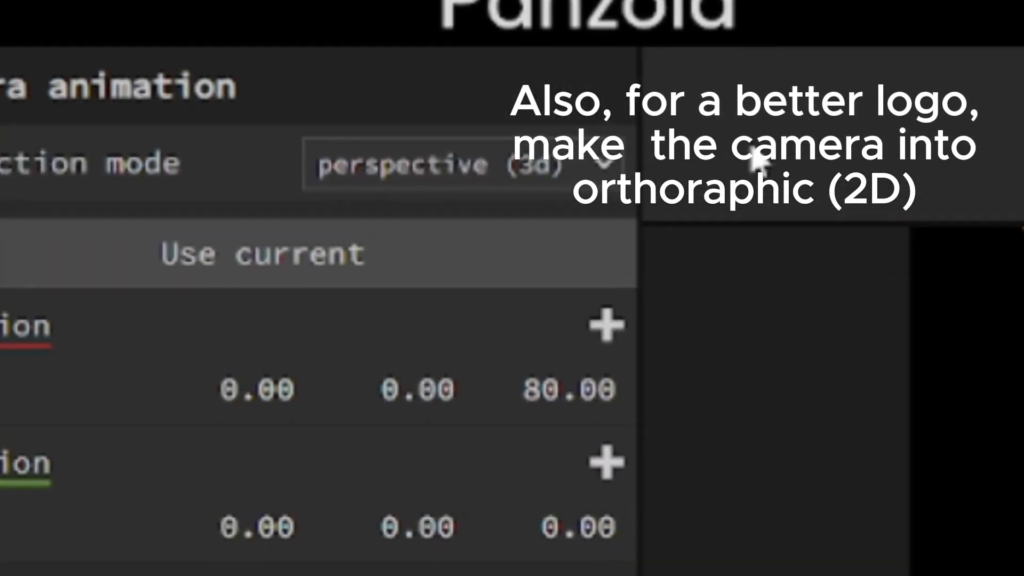
click(407, 153)
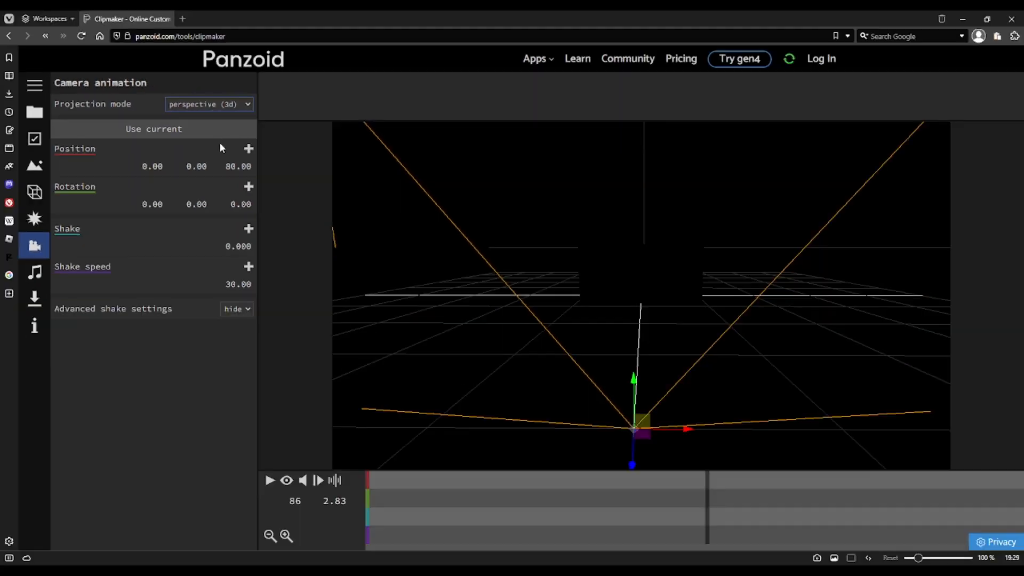
key(Down)
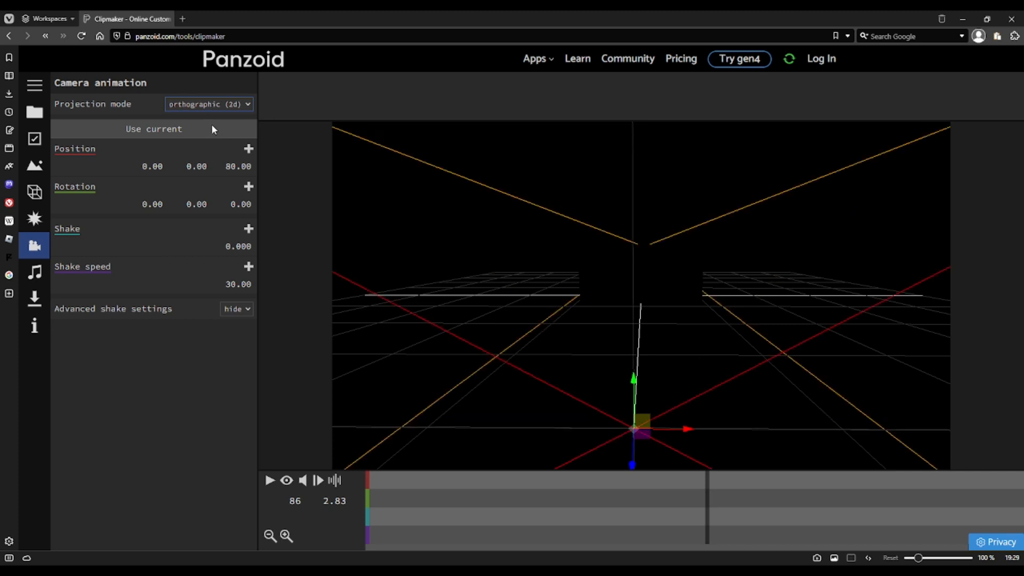
- Play the animation through the orthographic camera from near the start and pause it
click(286, 480)
click(403, 495)
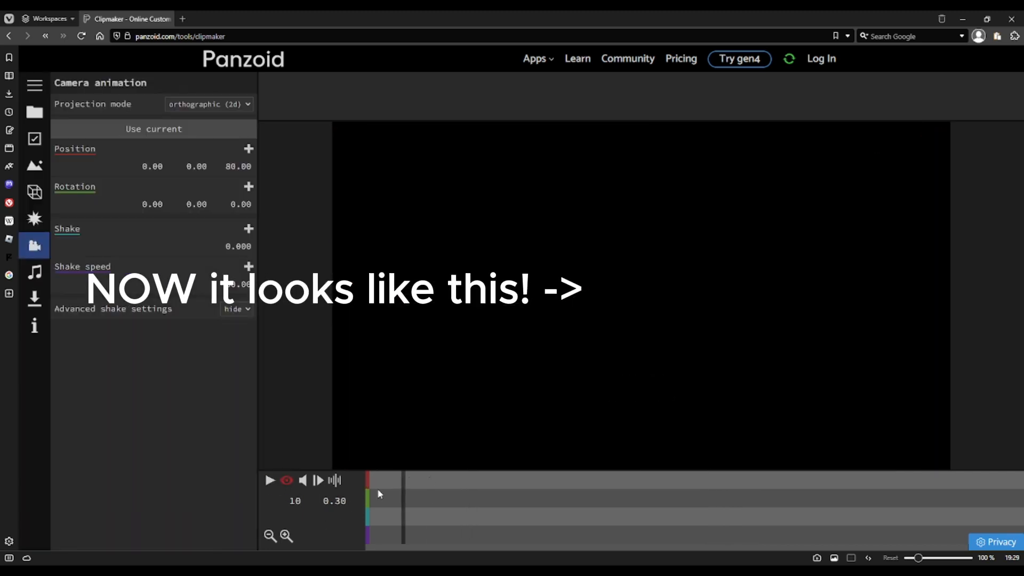
click(270, 480)
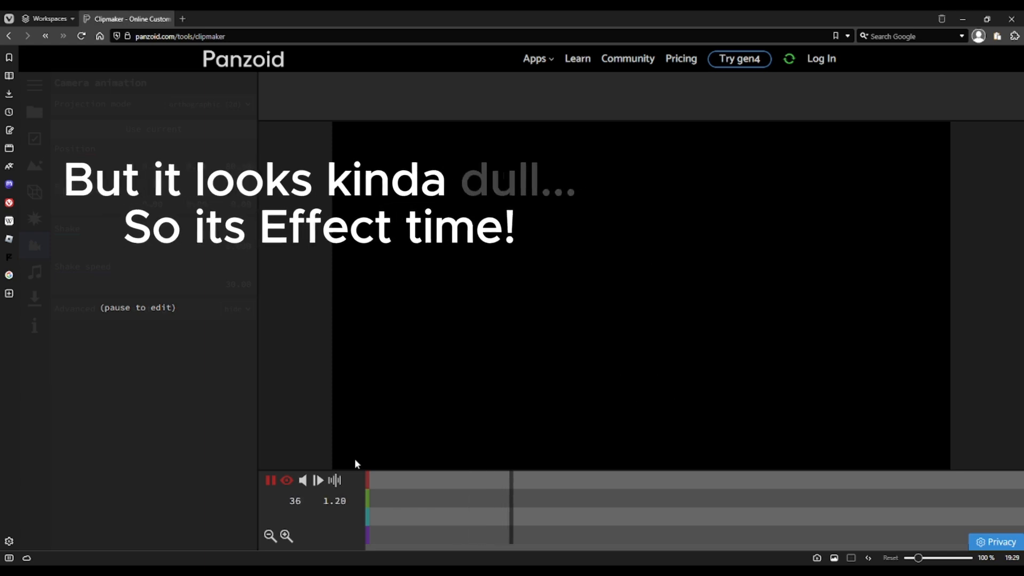
key(space)
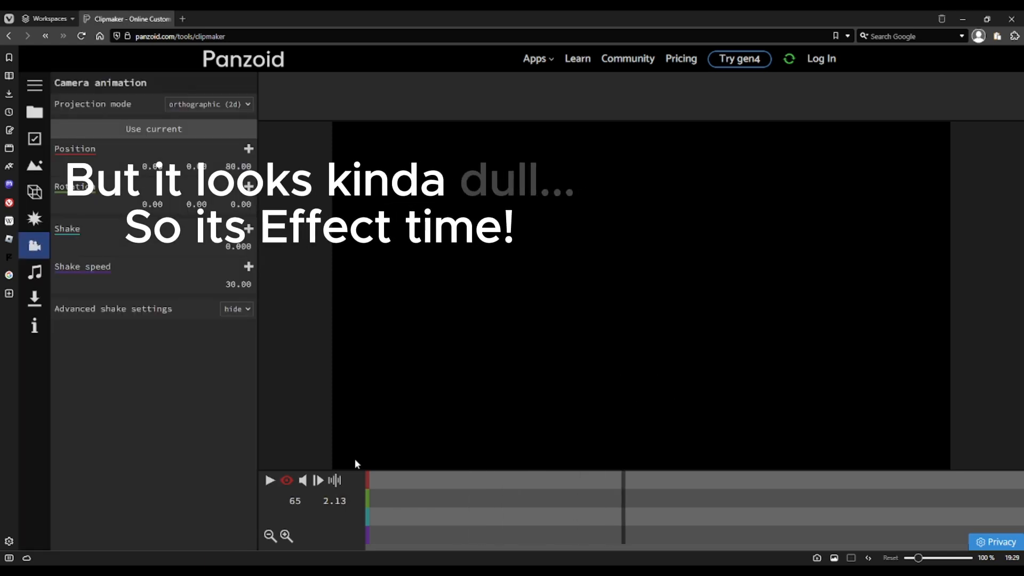
- Add the Glitch effect to the project from the list of available effects
click(43, 219)
click(110, 81)
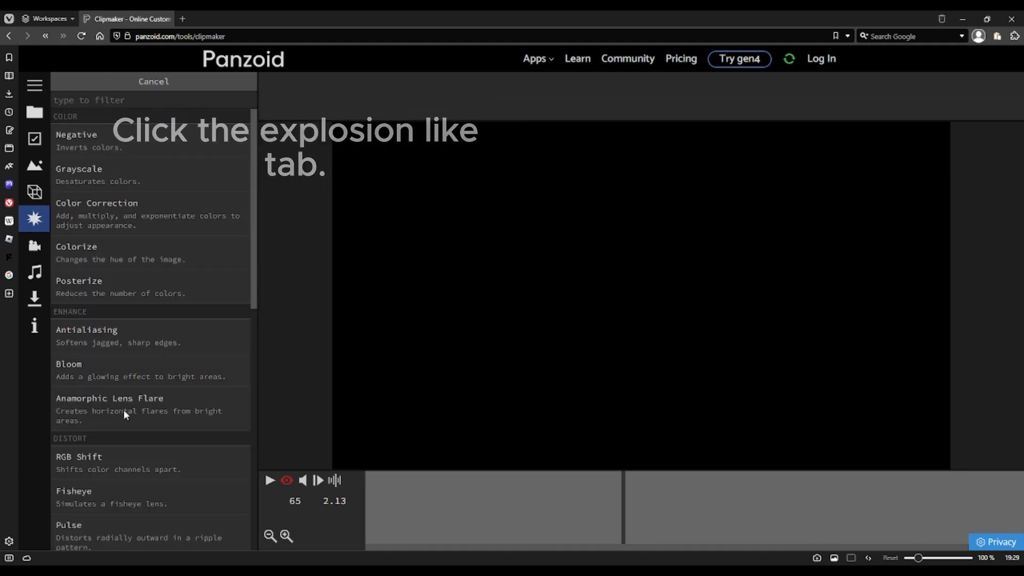
scroll(123, 447, down, 2)
scroll(92, 382, down, 8)
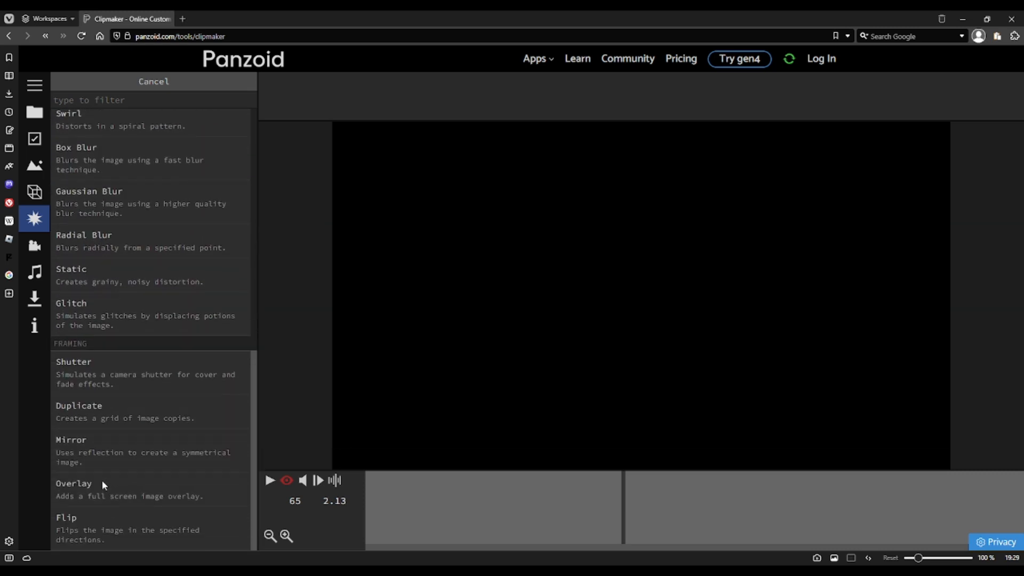
scroll(102, 480, up, 6)
scroll(94, 462, down, 4)
scroll(85, 461, down, 2)
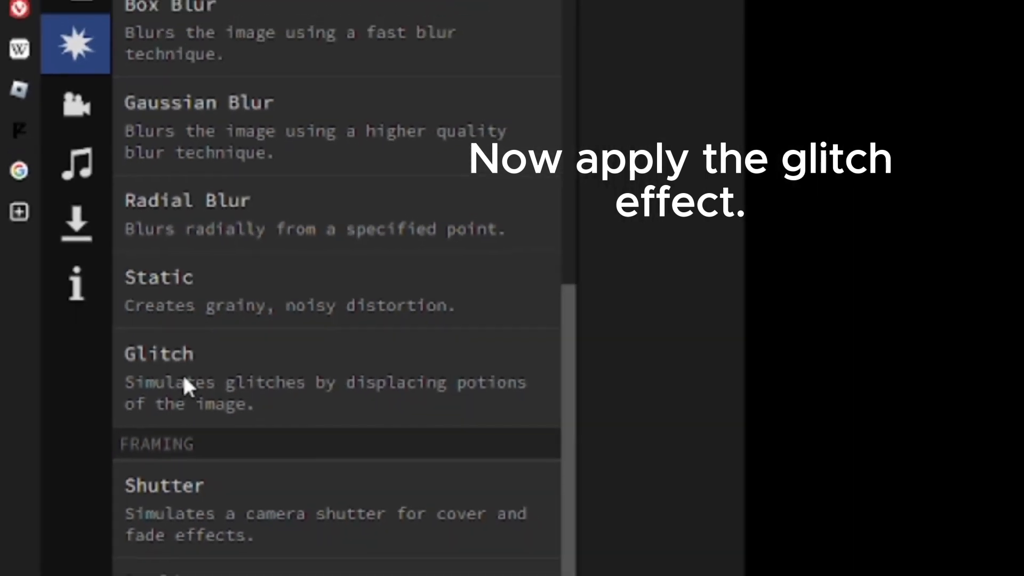
click(211, 384)
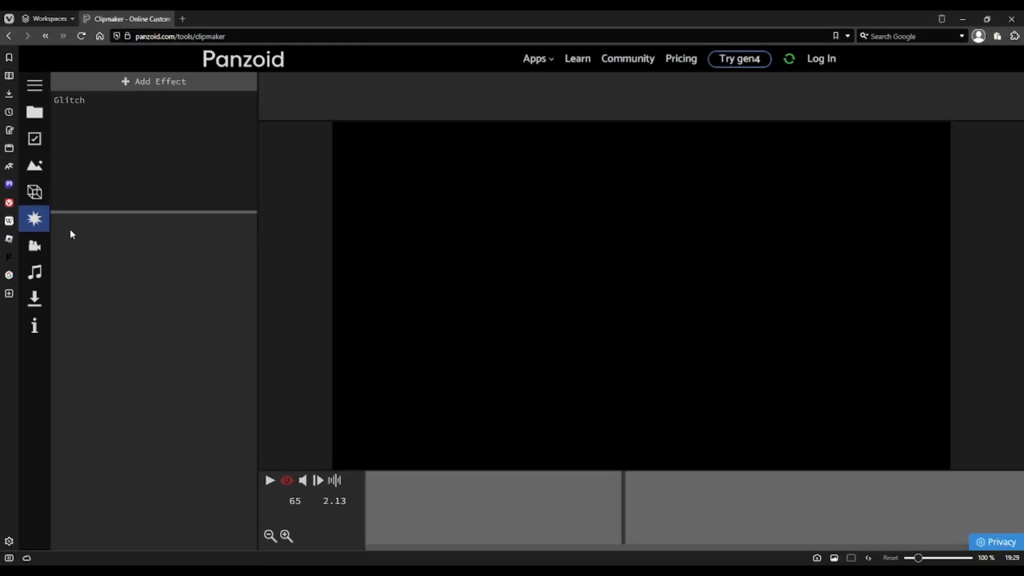
- Preview the Glitch effect in the camera view from the first frame and pause playback
click(287, 481)
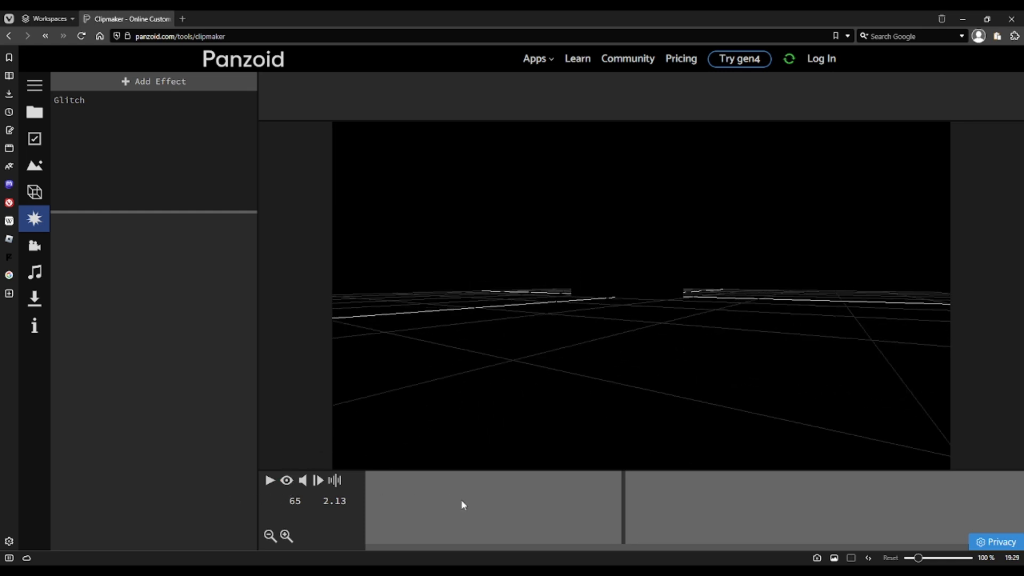
drag(461, 504, 259, 508)
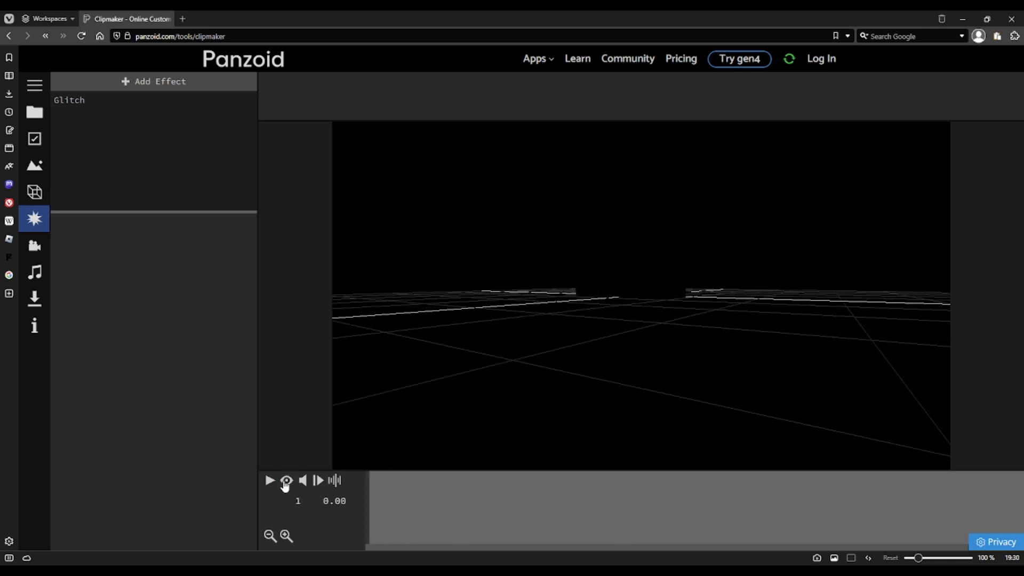
click(286, 483)
click(268, 482)
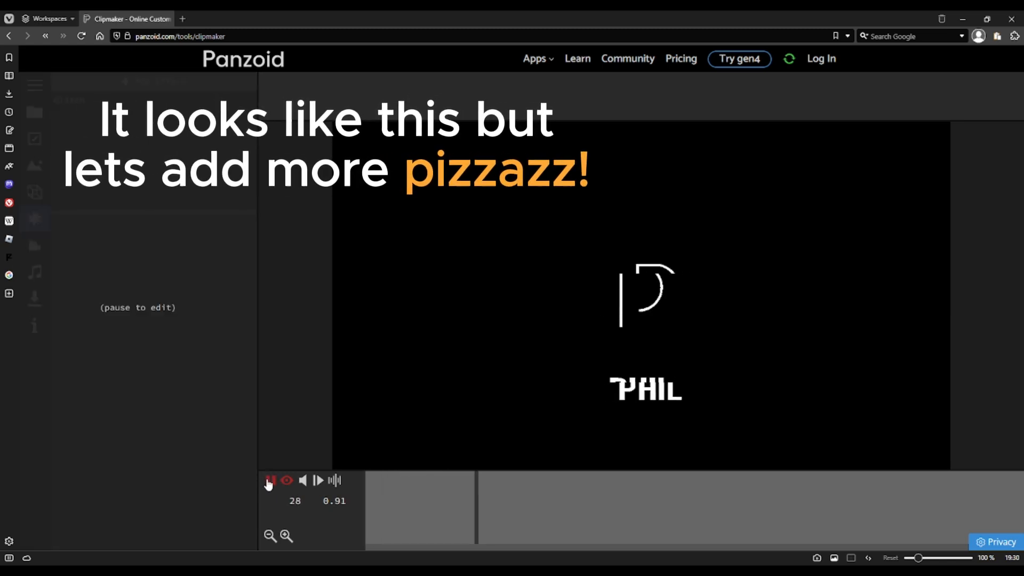
click(271, 482)
- Add the RGB Shift effect from the Distort category
click(113, 84)
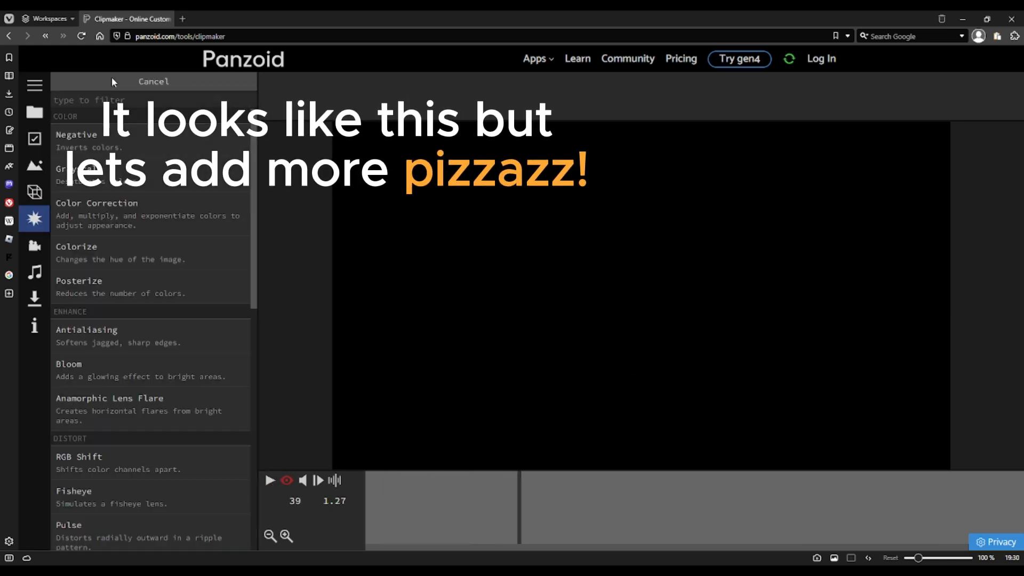
scroll(97, 277, down, 5)
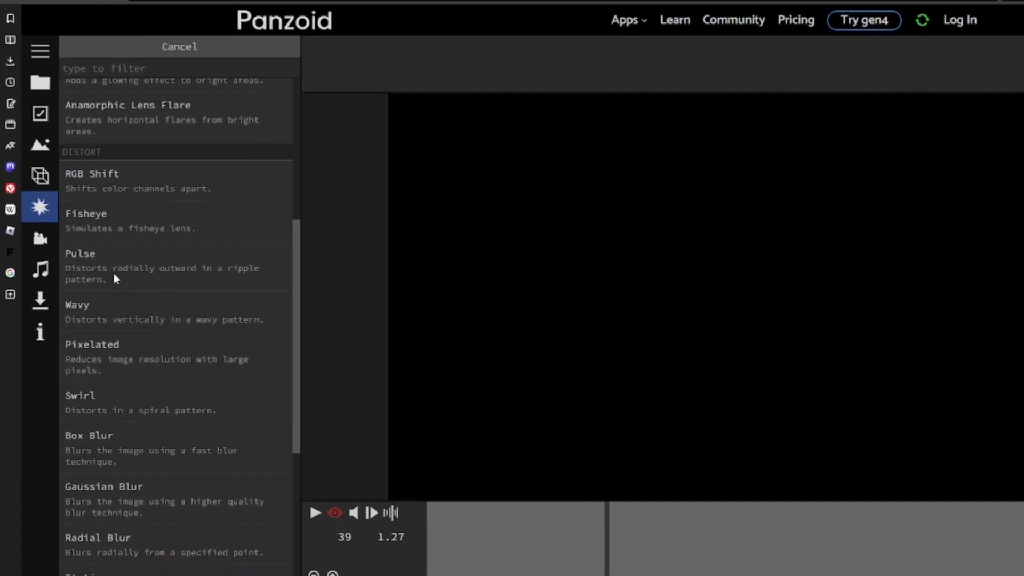
scroll(99, 275, up, 2)
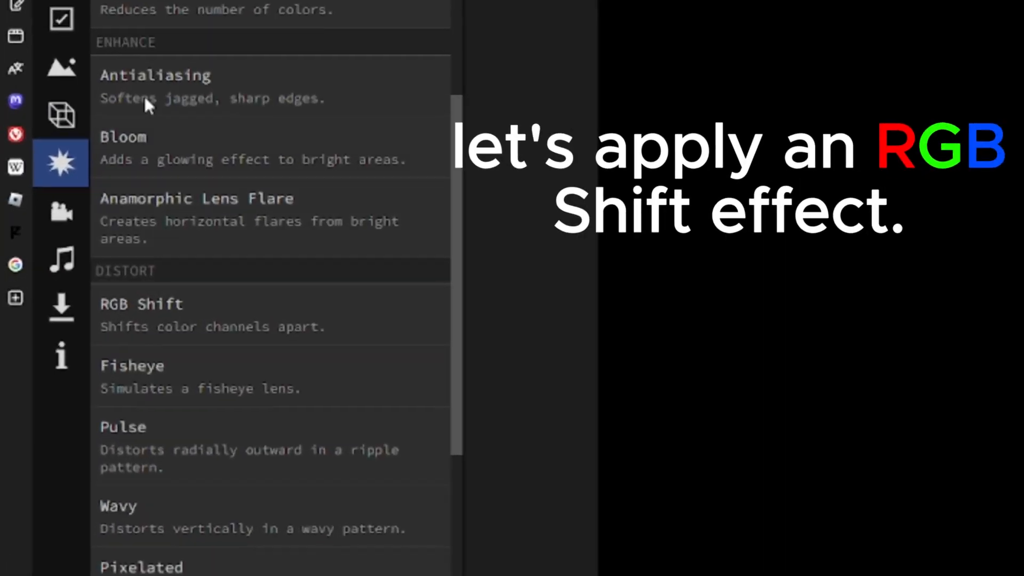
scroll(122, 133, up, 1)
scroll(119, 145, down, 2)
scroll(117, 149, up, 1)
scroll(182, 86, down, 4)
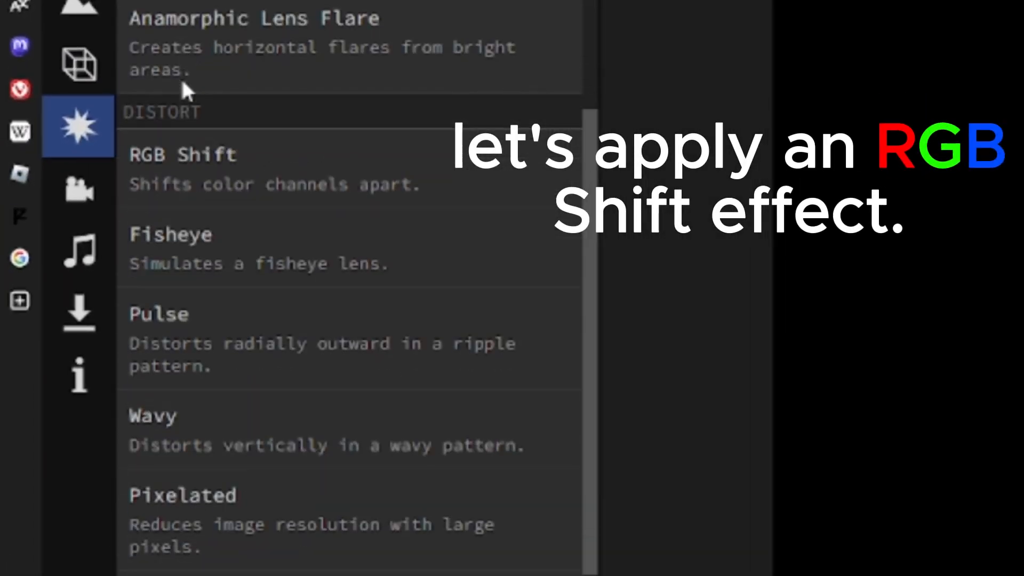
click(176, 85)
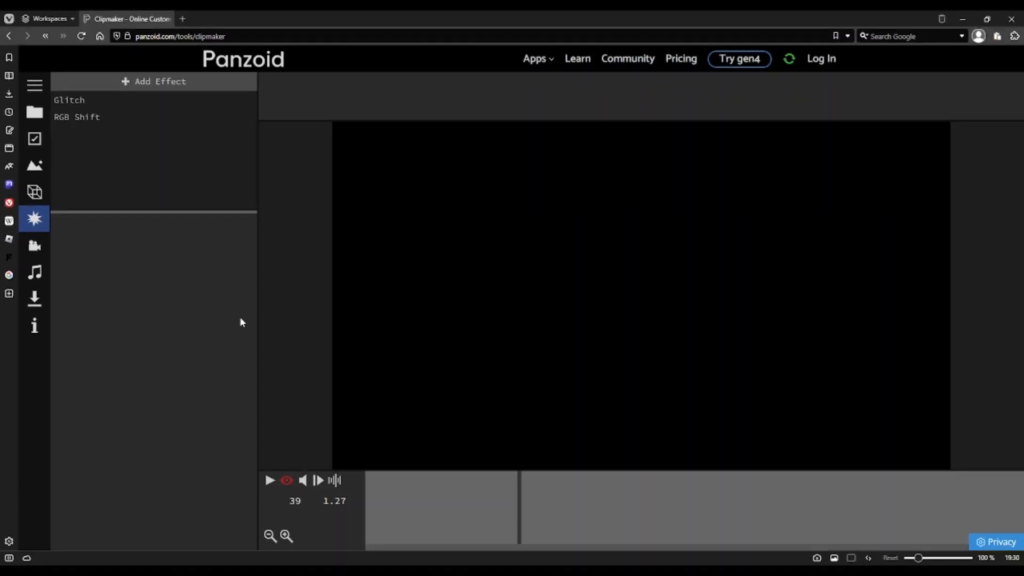
- Return to the first frame, compare the two effects' settings, and lower the Glitch effect's amount to 0.19
drag(426, 495, 308, 482)
click(65, 111)
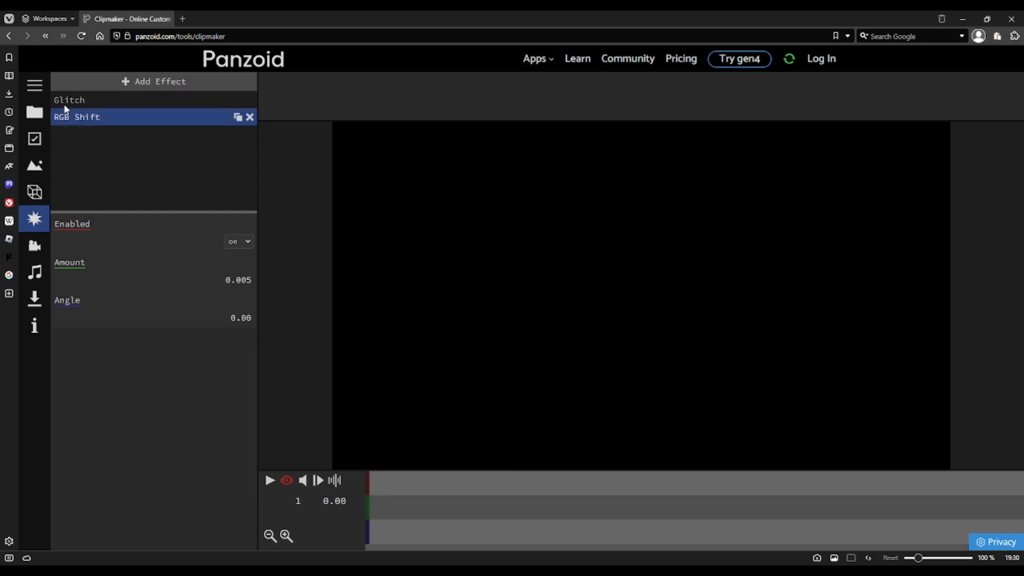
click(66, 101)
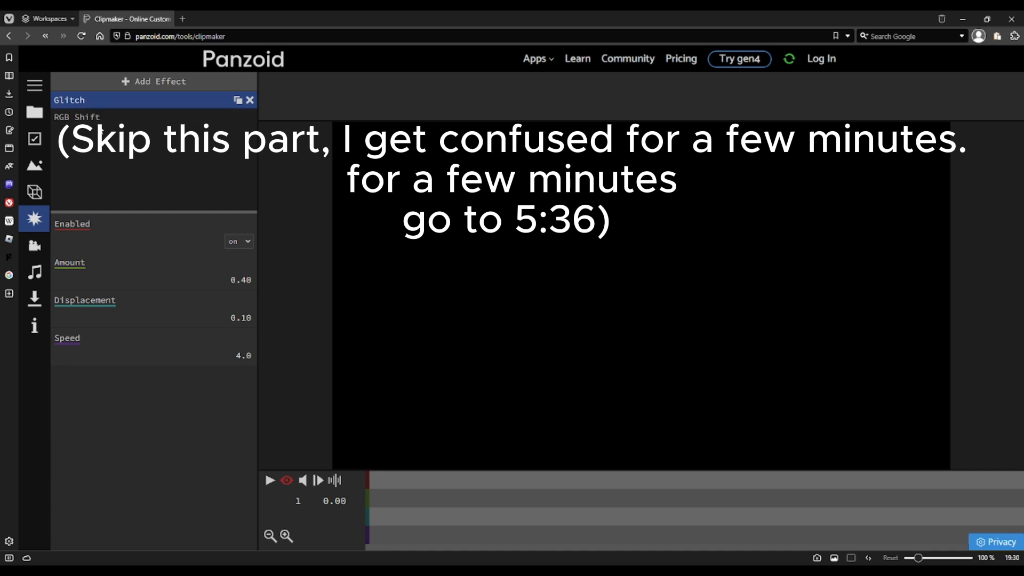
click(98, 117)
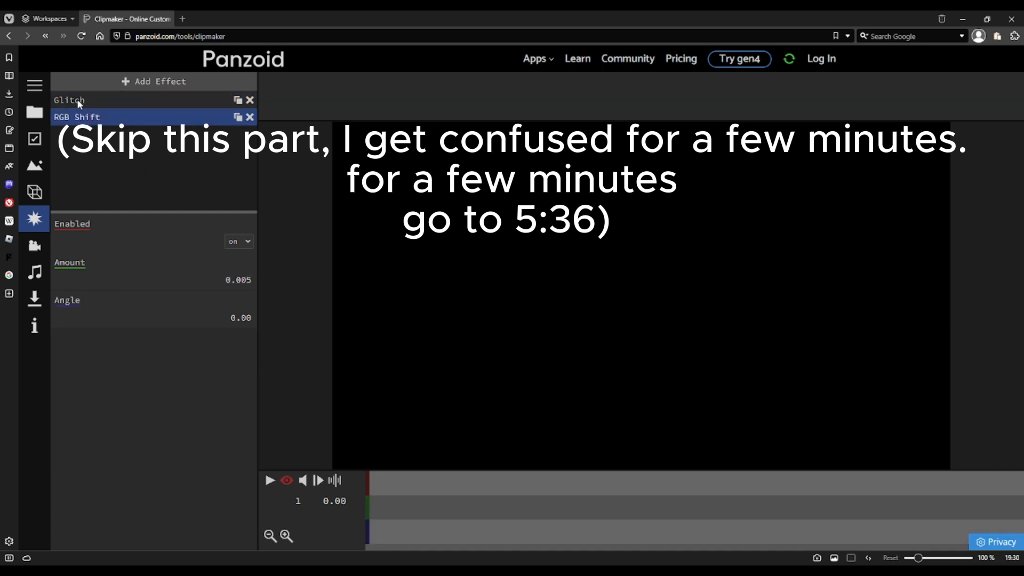
click(79, 101)
drag(240, 279, 131, 287)
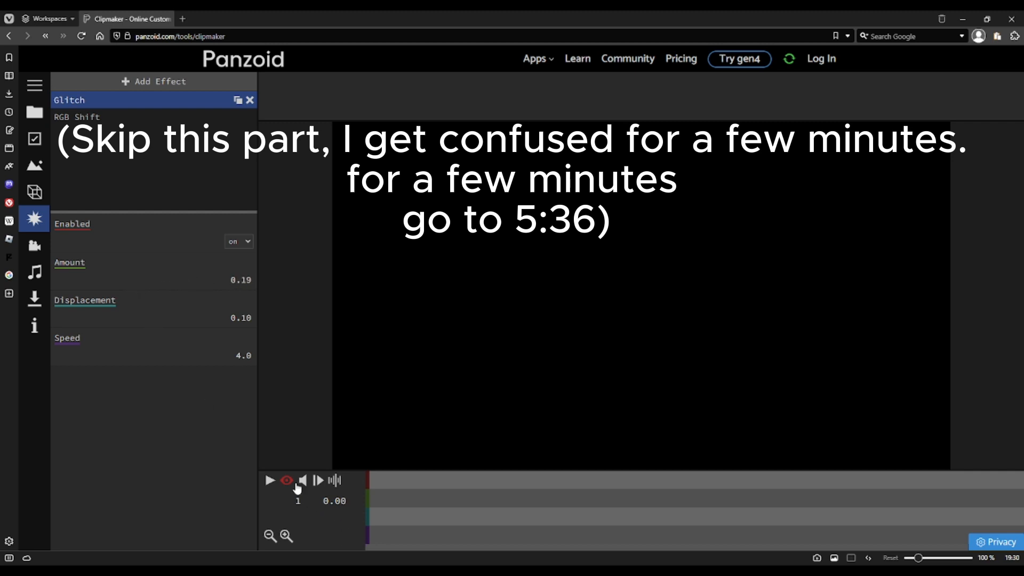
- Play the animation in the camera view, pause it, and set the Glitch effect's amount to 0.29
click(286, 481)
click(288, 481)
click(271, 480)
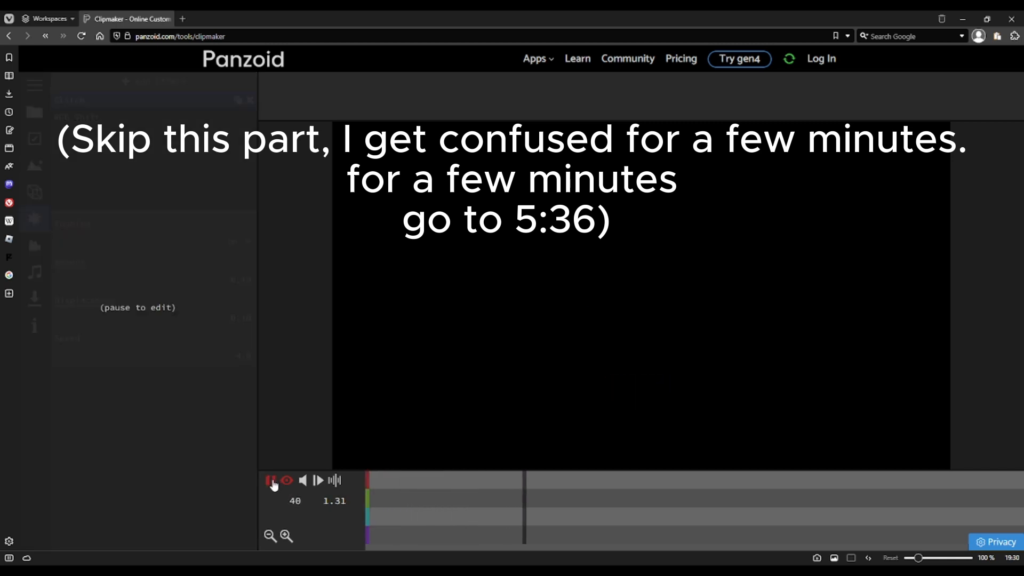
click(199, 262)
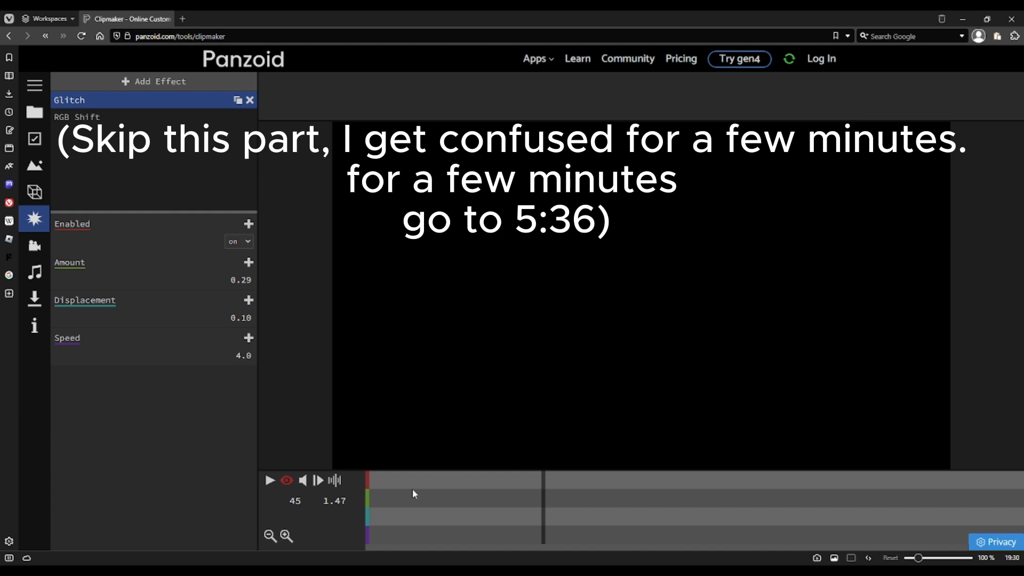
- Replay the animation from the first frame to check the new Glitch amount
drag(414, 493, 358, 490)
click(270, 484)
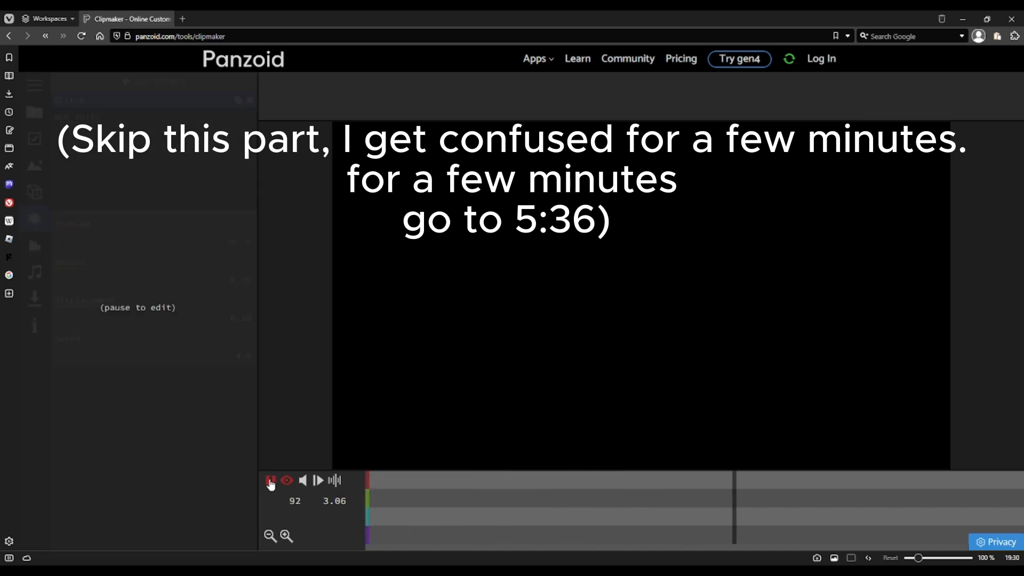
click(272, 480)
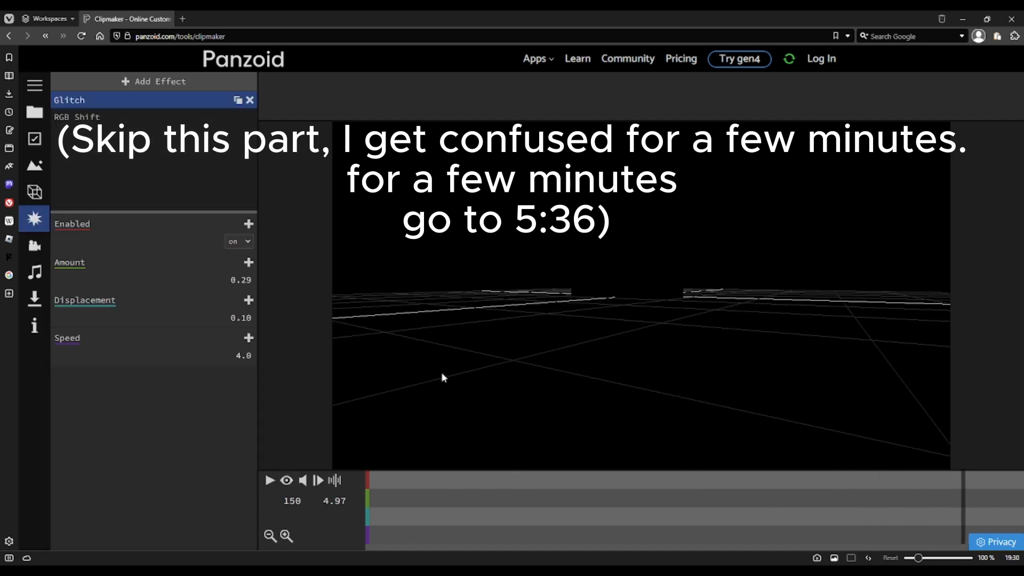
- Examine the scene in the editor view and look through the camera, audio and video download settings
drag(431, 202, 490, 206)
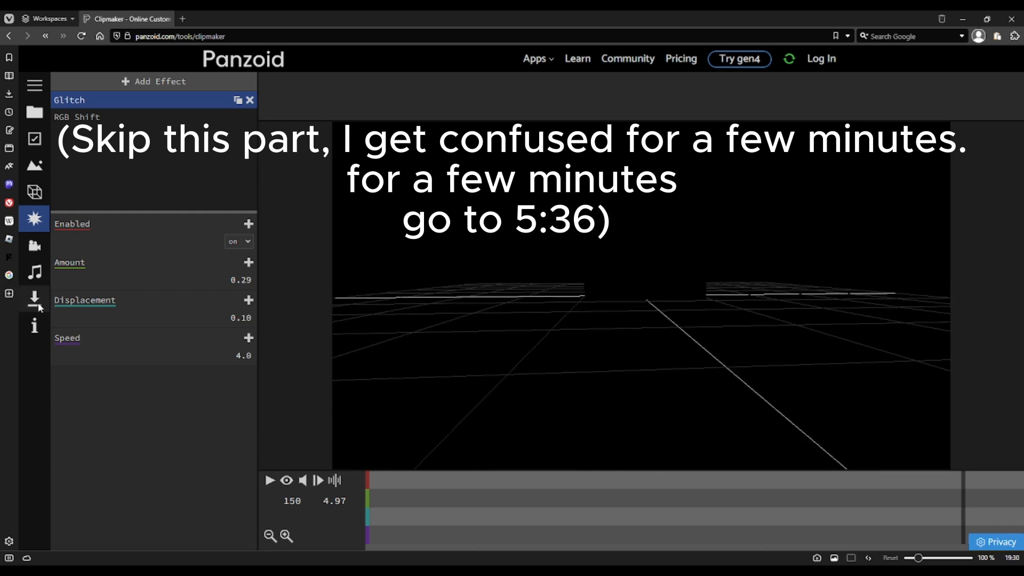
click(43, 245)
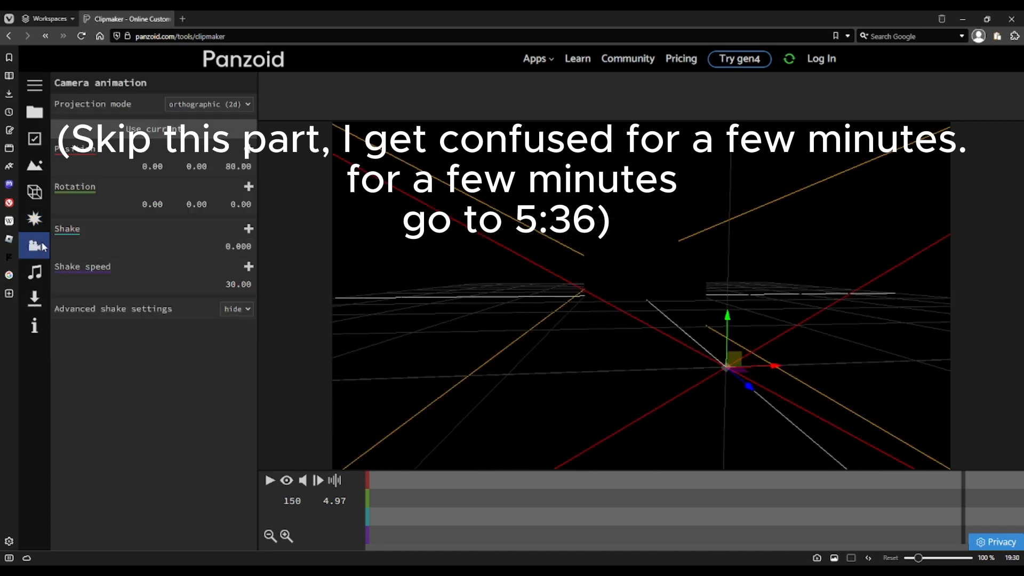
click(35, 272)
click(35, 298)
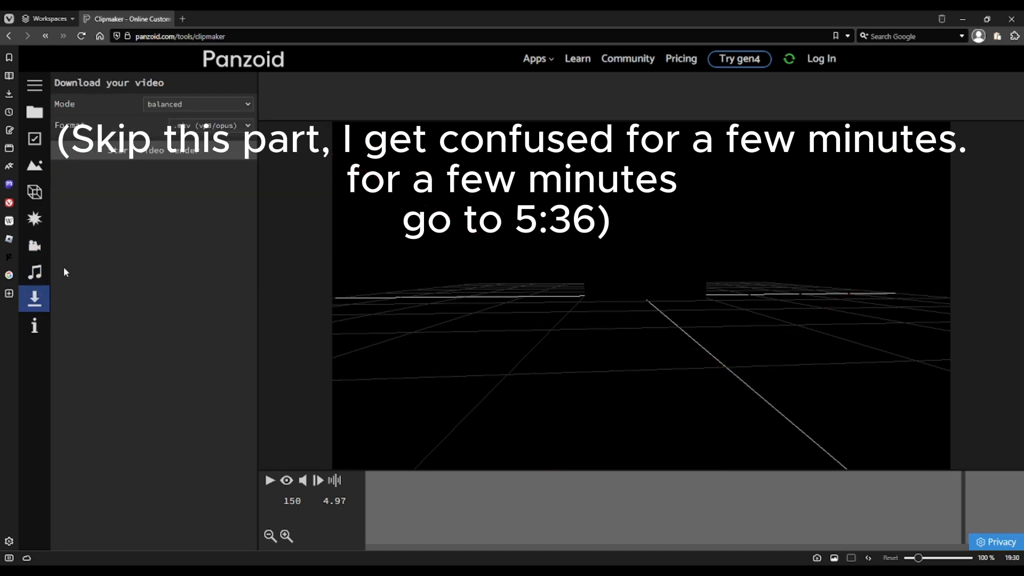
- Return to the first frame, preview the logo with the combined Glitch and RGB Shift effects, and pause playback
drag(470, 273, 416, 352)
drag(438, 528, 267, 493)
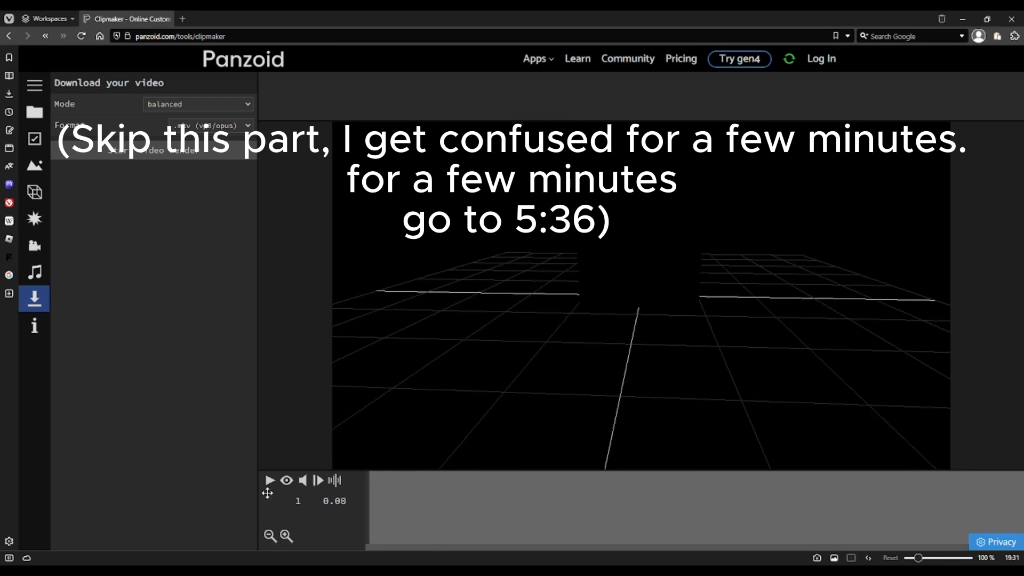
click(271, 480)
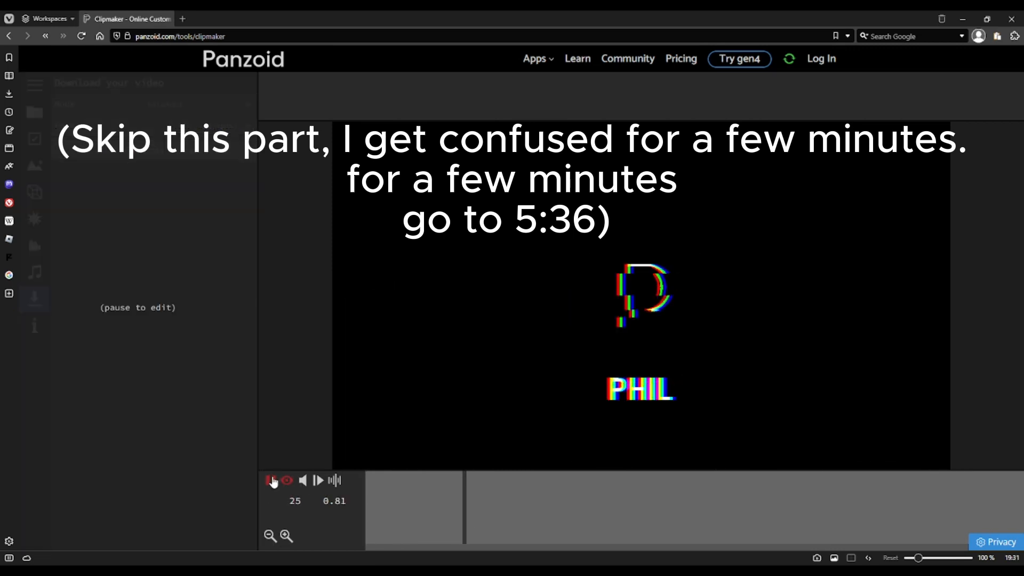
click(272, 481)
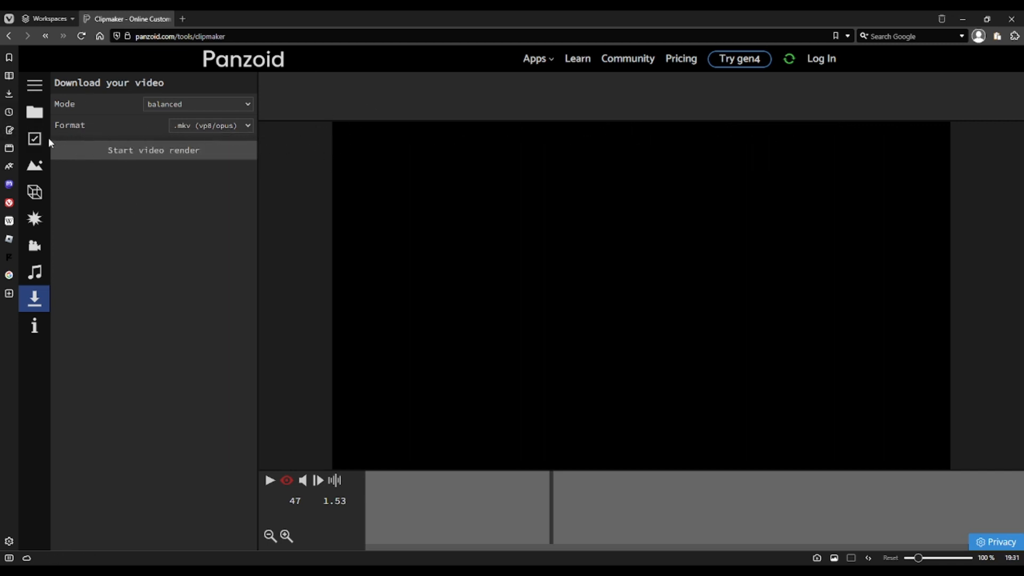
- Add a downloaded glitch sound effect to the audio track and preview it with the animation from the first frame
click(37, 271)
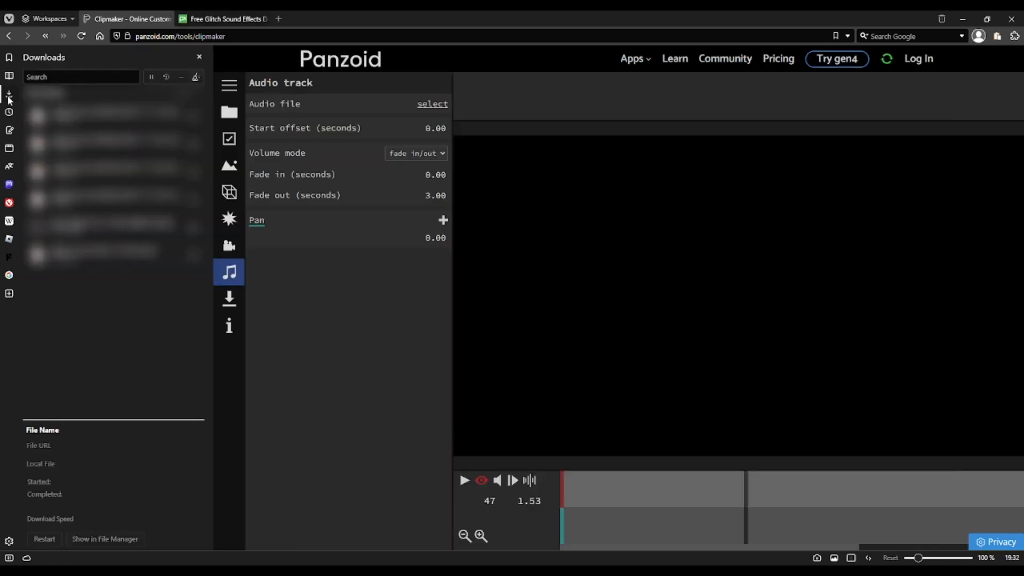
click(8, 97)
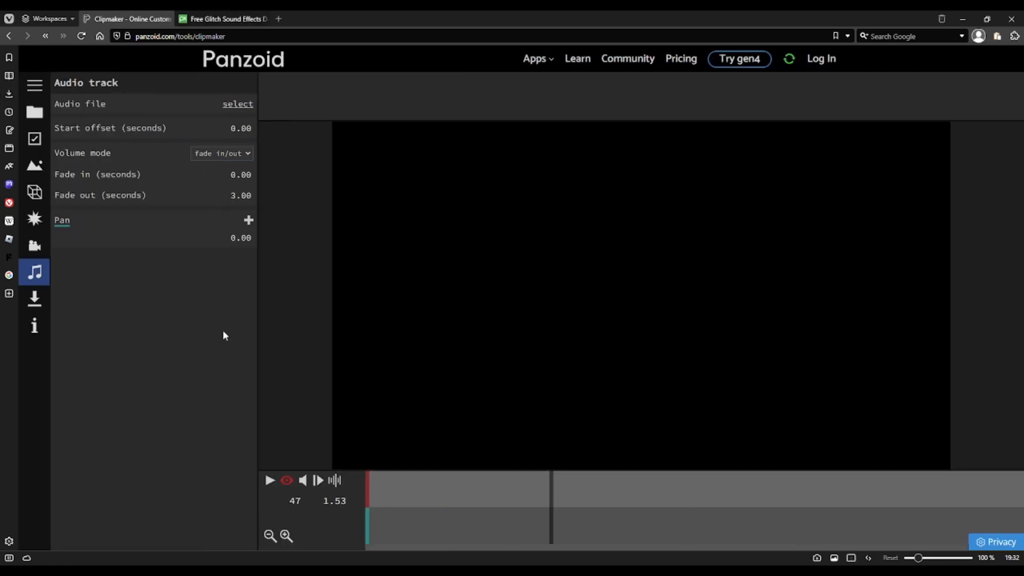
drag(479, 498, 249, 477)
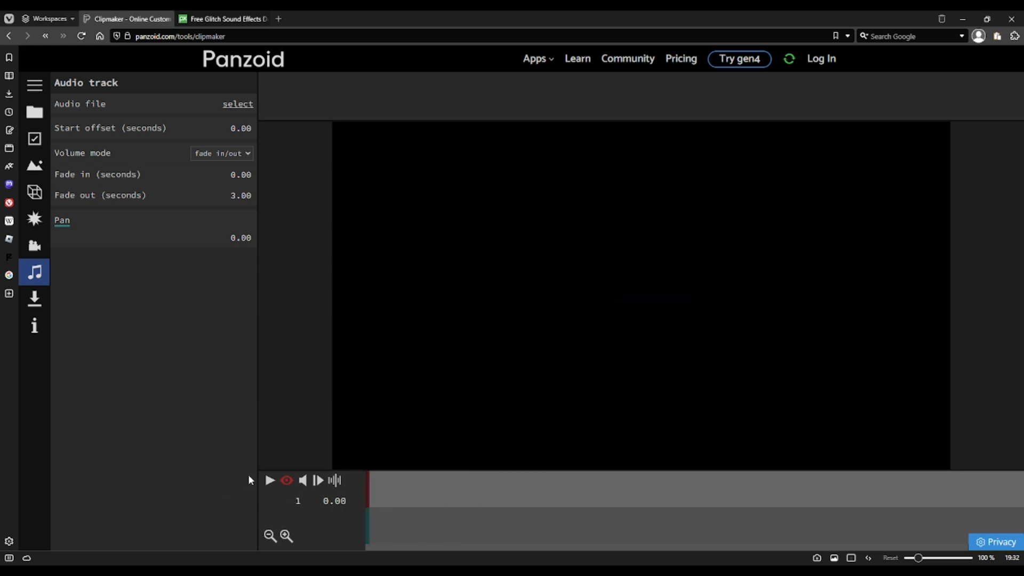
click(271, 481)
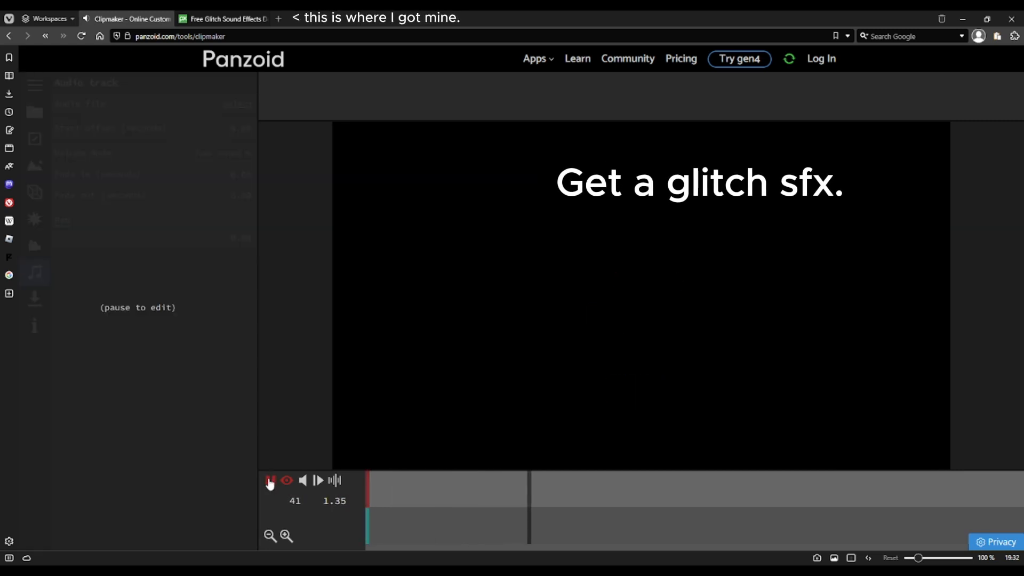
click(269, 481)
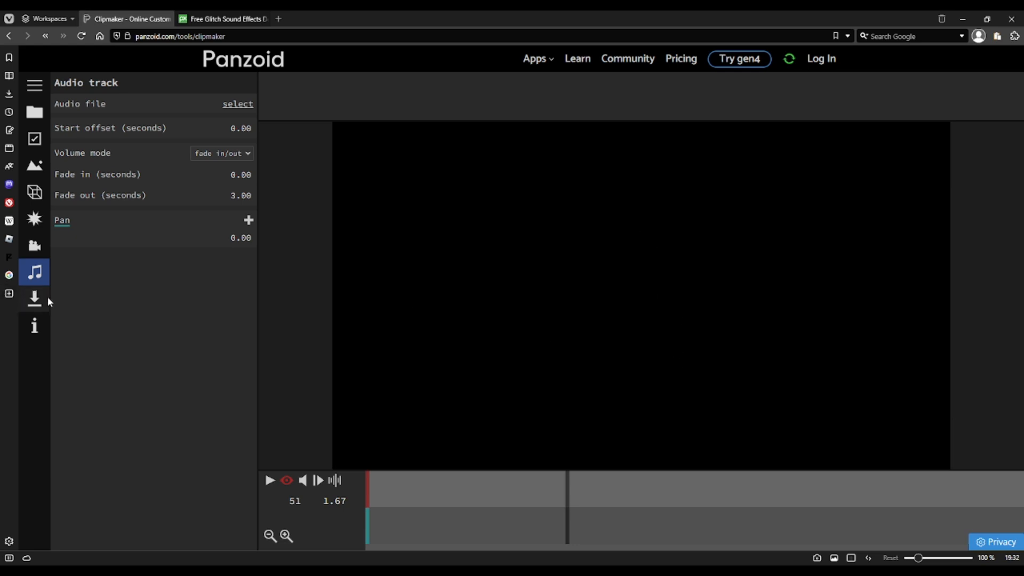
- Render the video in balanced mode as .mkv (vp8/opus) and download the finished file
click(35, 301)
click(118, 150)
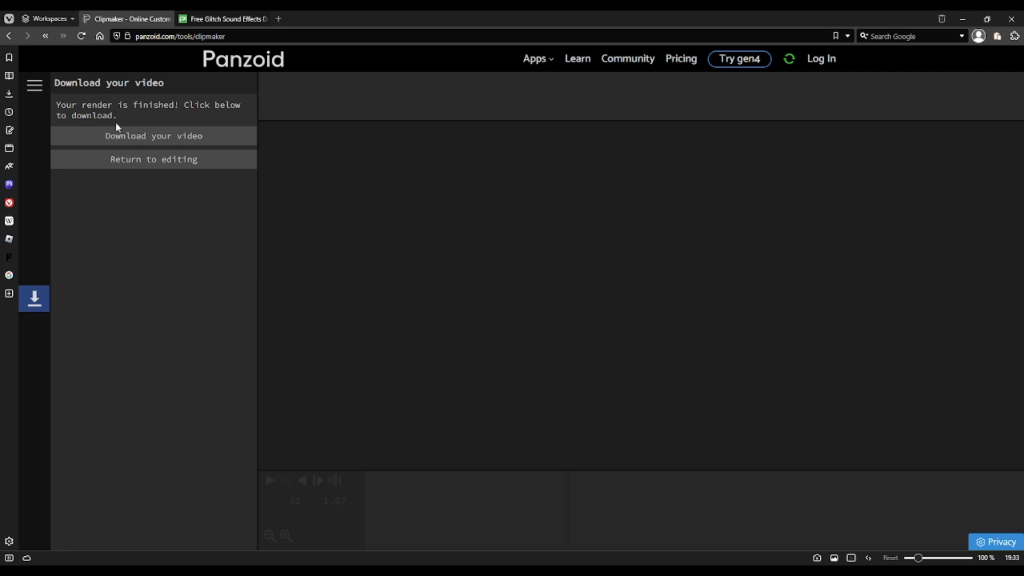
click(123, 137)
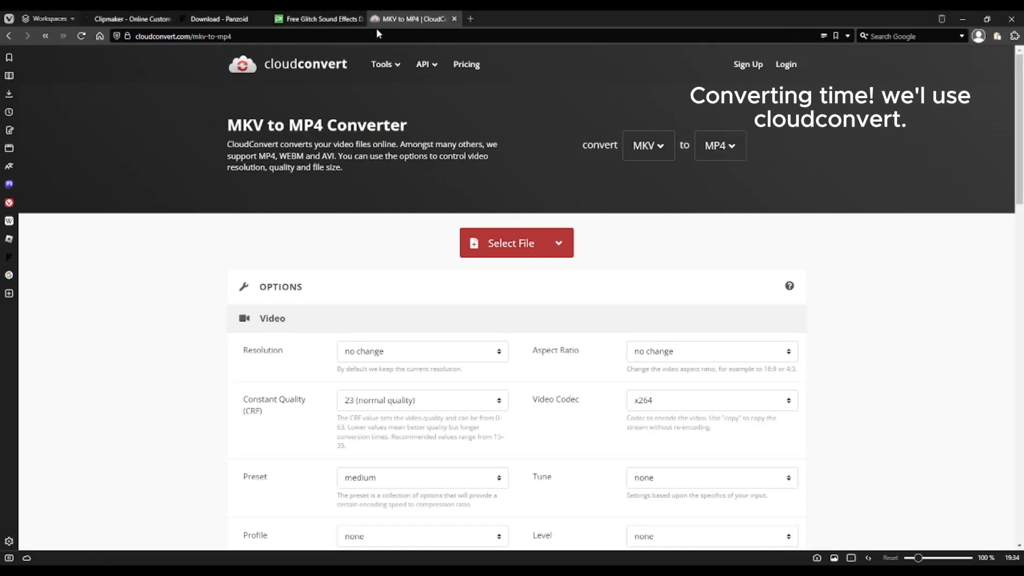
- Switch to CloudConvert's MKV to MP4 converter, convert video (5).mkv to MP4, and download the result
click(508, 244)
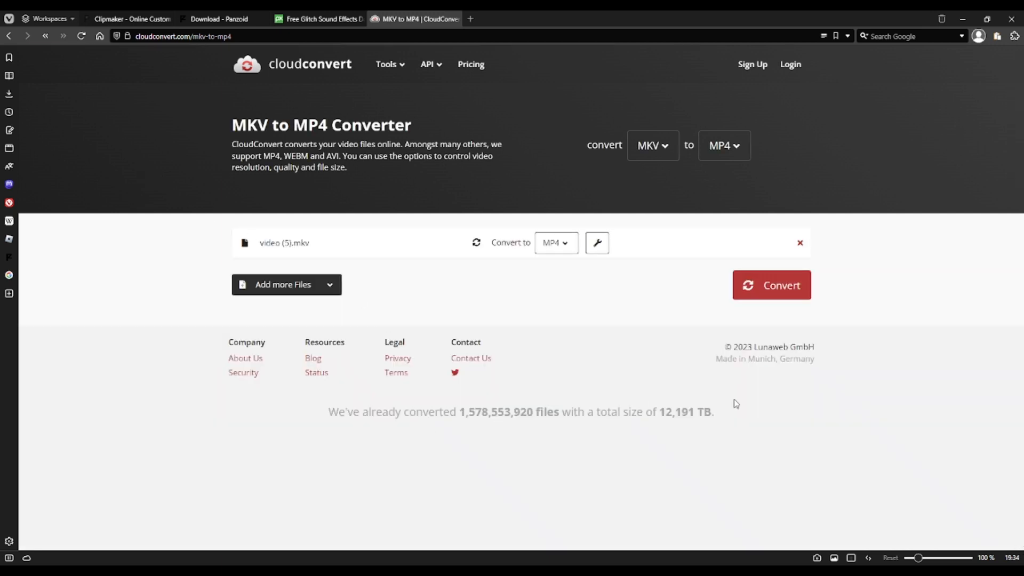
click(780, 286)
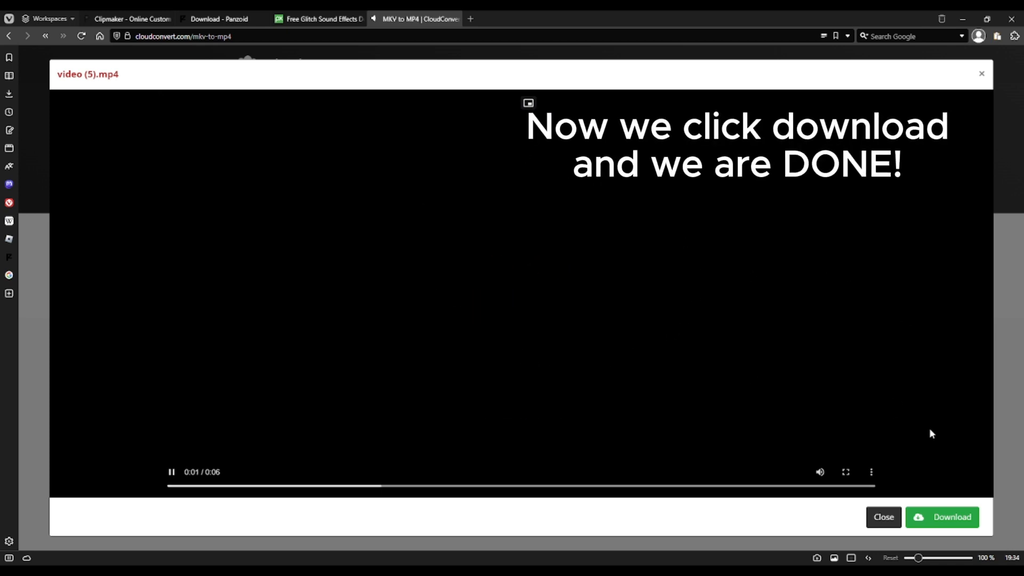
click(935, 515)
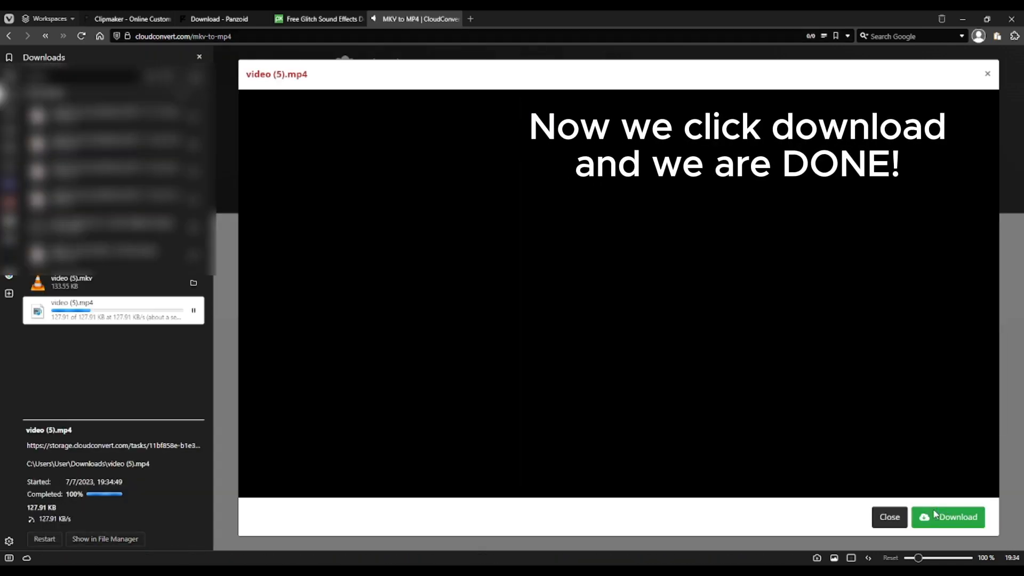